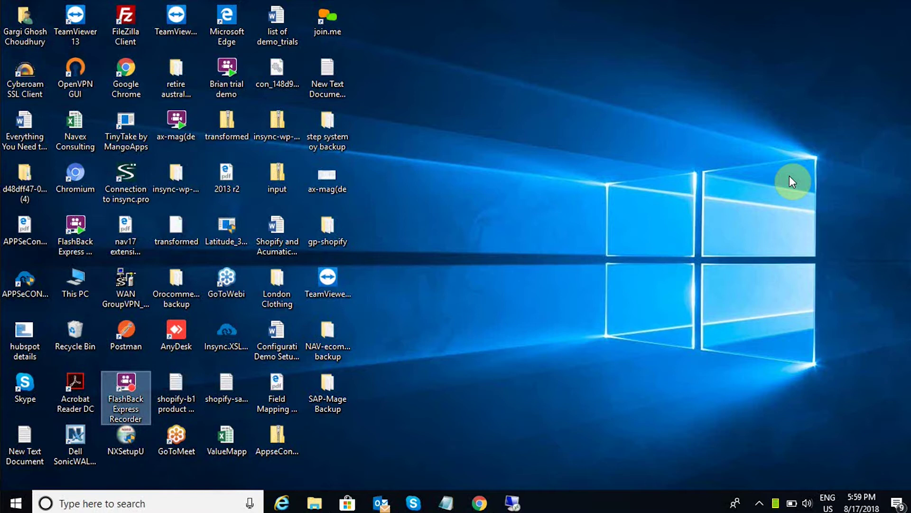
# Bring the browser forward and show the 'Home Page ~ Salesforce' tab.
pyautogui.click(479, 502)
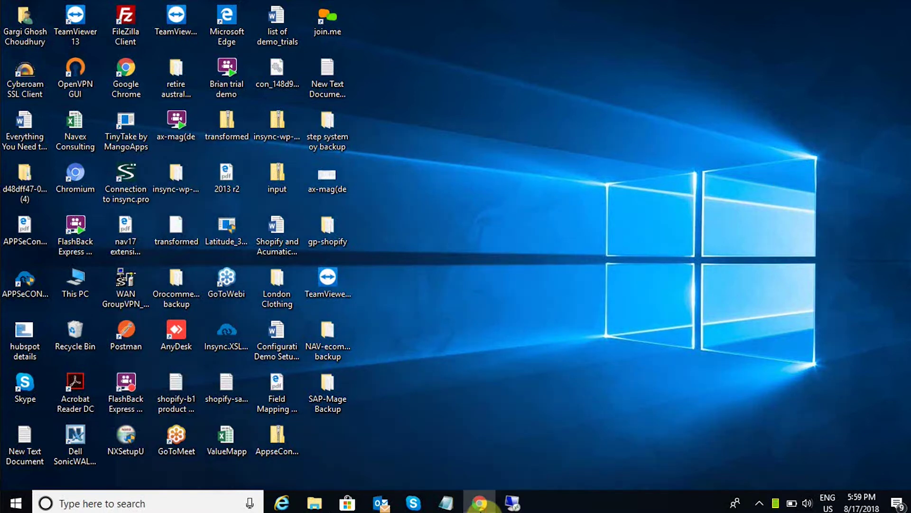
pyautogui.click(313, 10)
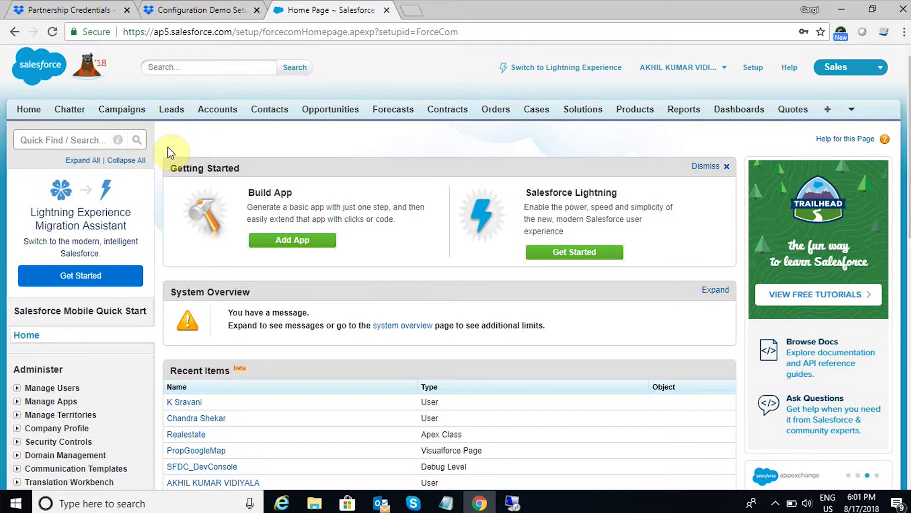
# Start a new account named Arias Consulting with SAP customer number c97654 and type Customer.
pyautogui.click(216, 110)
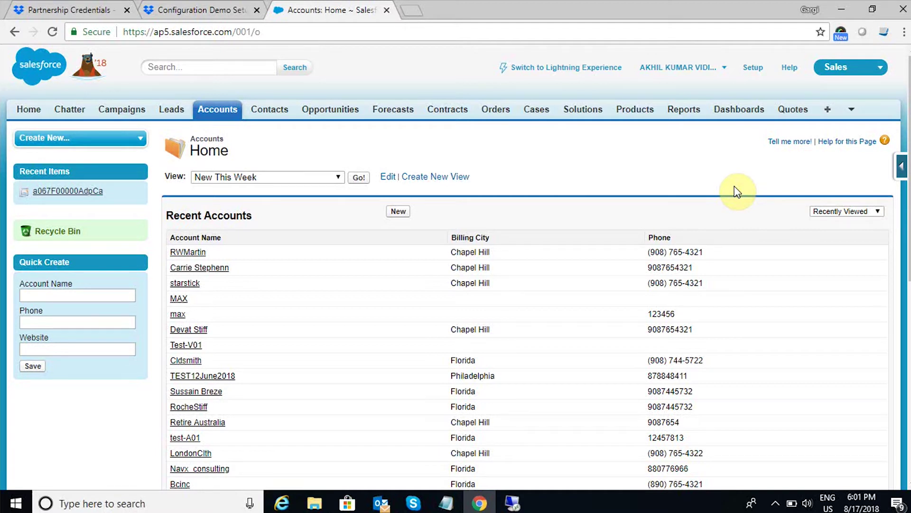
pyautogui.click(399, 212)
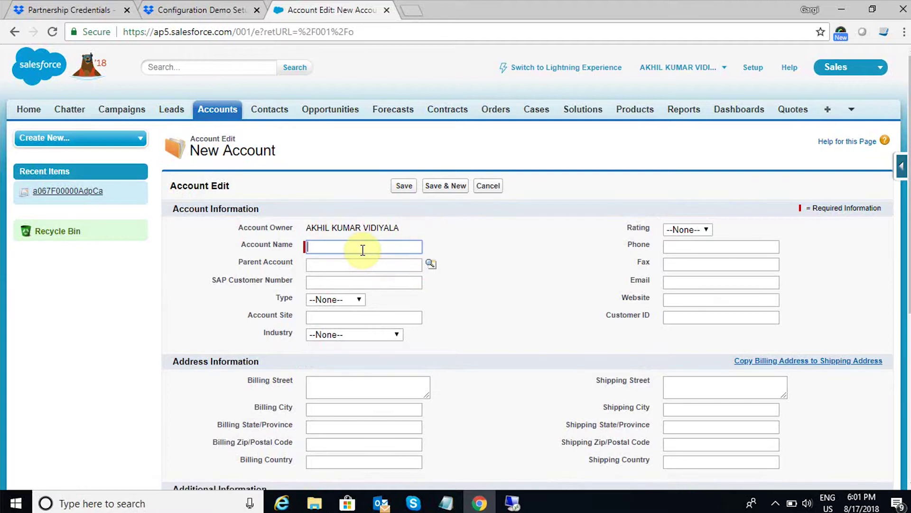
pyautogui.write('Arias Consulting')
pyautogui.click(361, 280)
pyautogui.write('c97654')
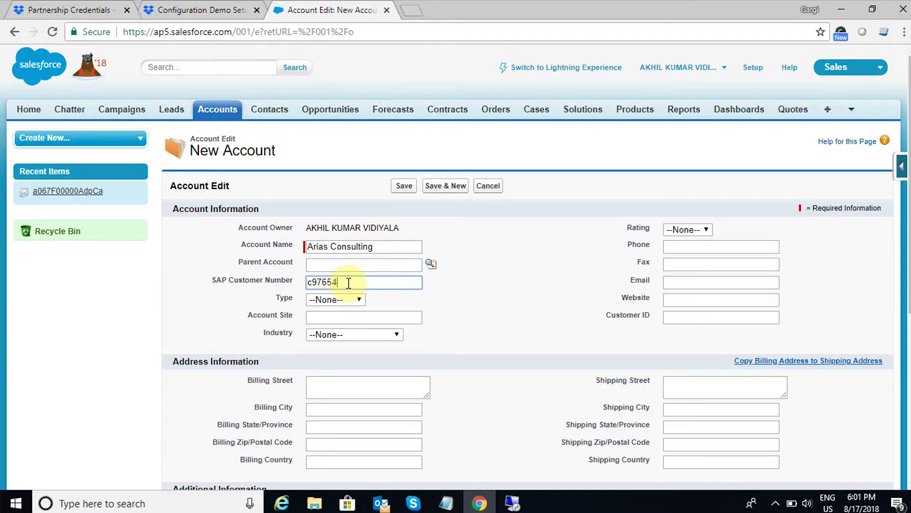
pyautogui.click(351, 301)
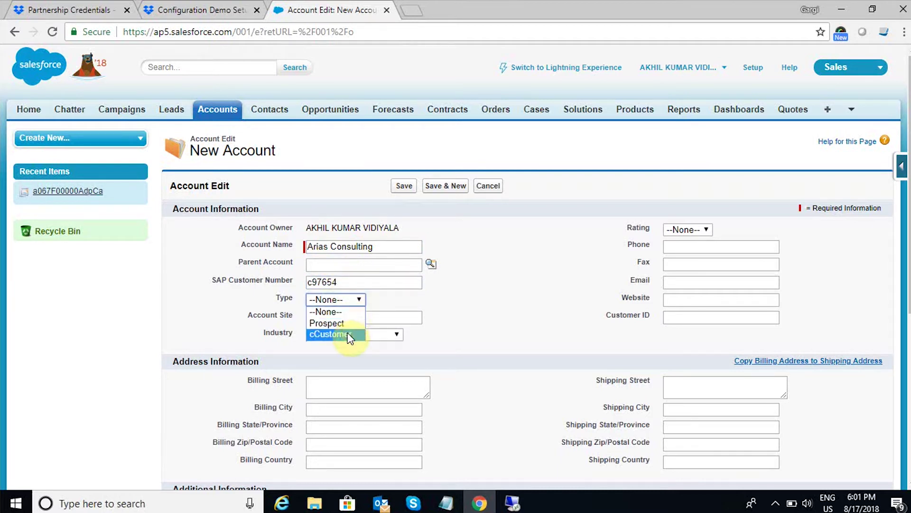
pyautogui.click(347, 335)
# Autofill the phone and addresses from a saved entry, enter the account's e-mail, and save.
pyautogui.click(711, 243)
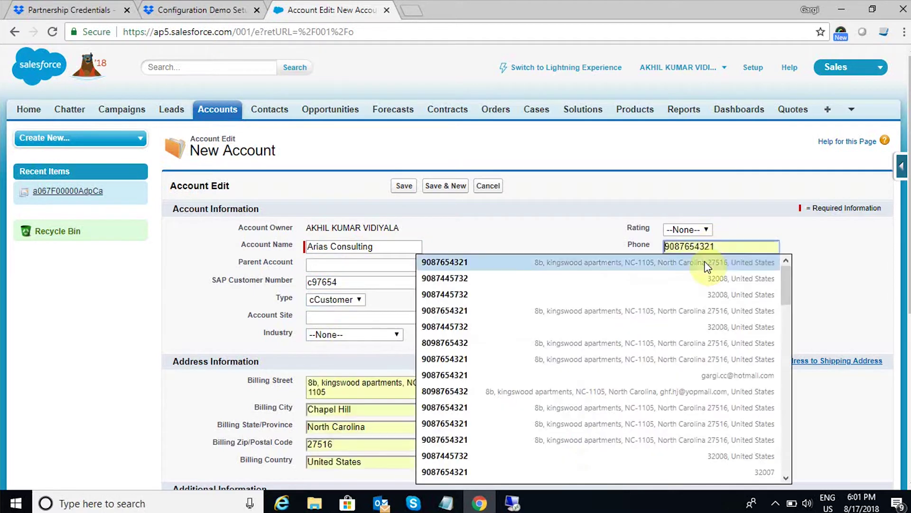
pyautogui.click(704, 262)
pyautogui.click(696, 282)
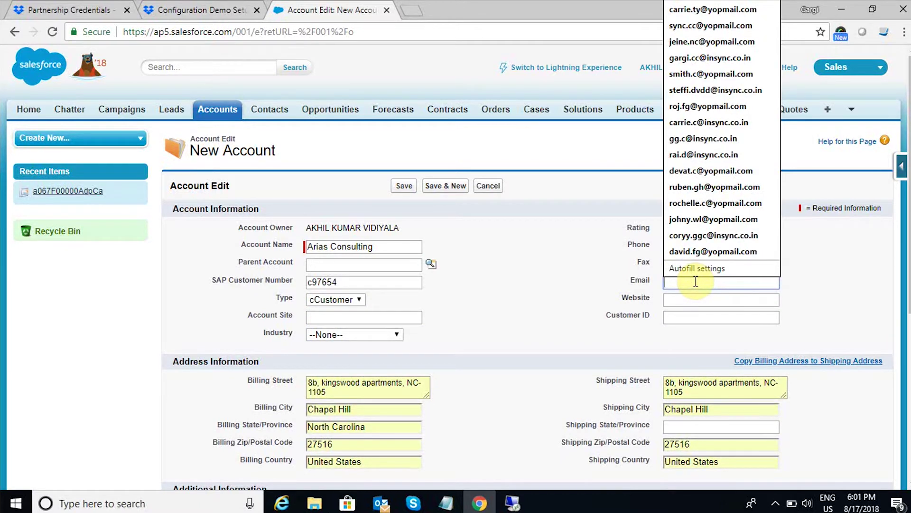
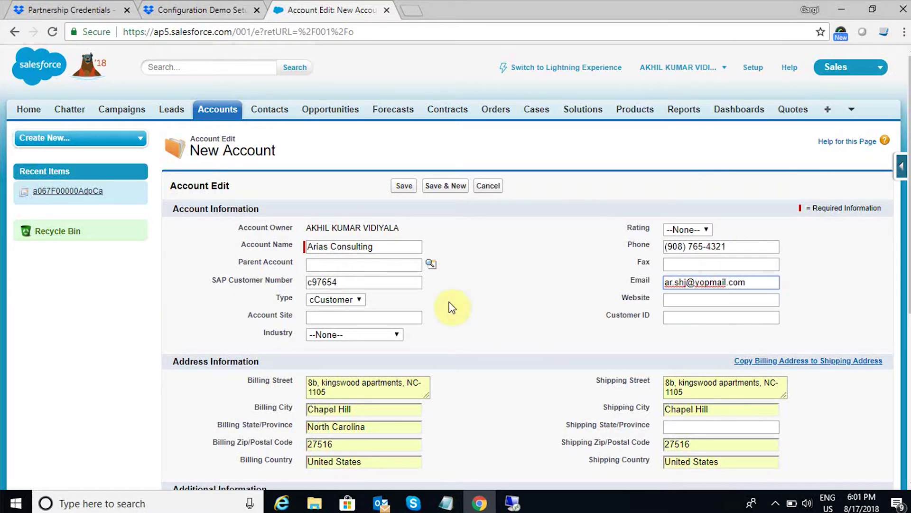
pyautogui.scroll(-3, 432, 313)
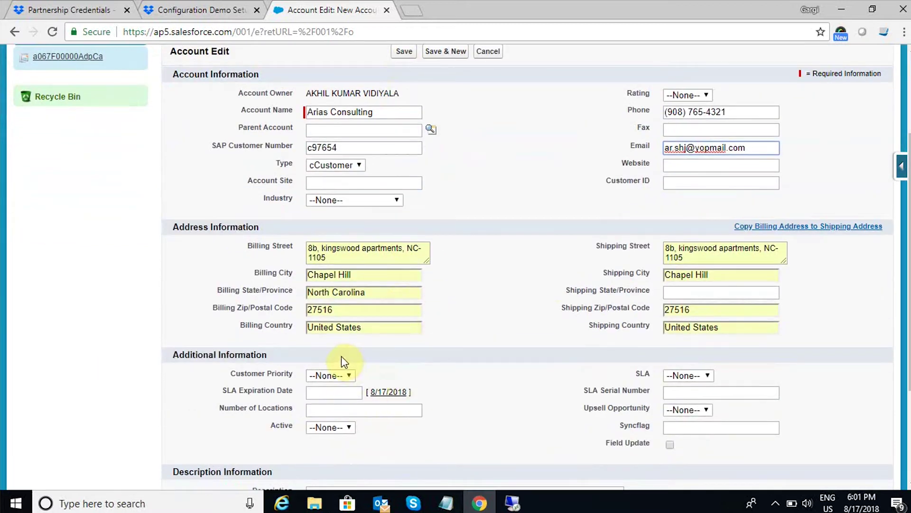
pyautogui.scroll(3, 651, 330)
pyautogui.click(405, 189)
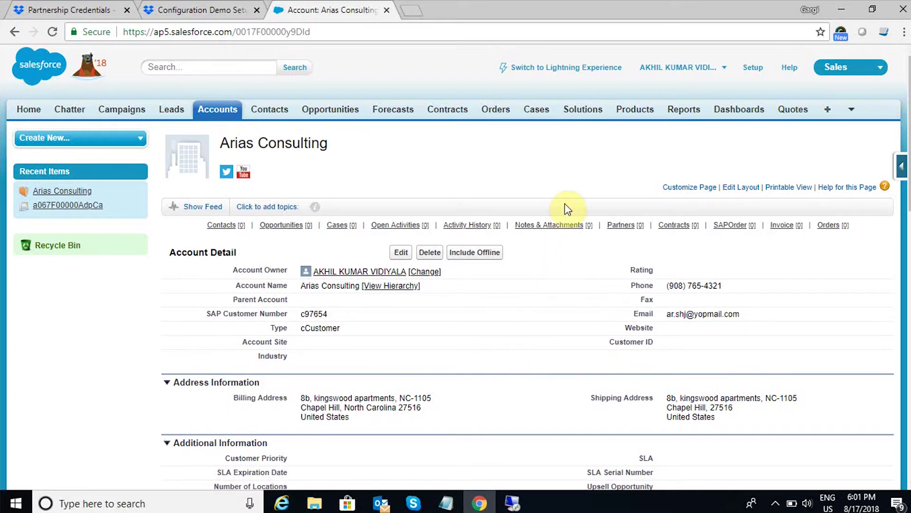
# From the Arias Consulting account's Contacts list, open a New Contact form linked to the account.
pyautogui.scroll(-1, 562, 313)
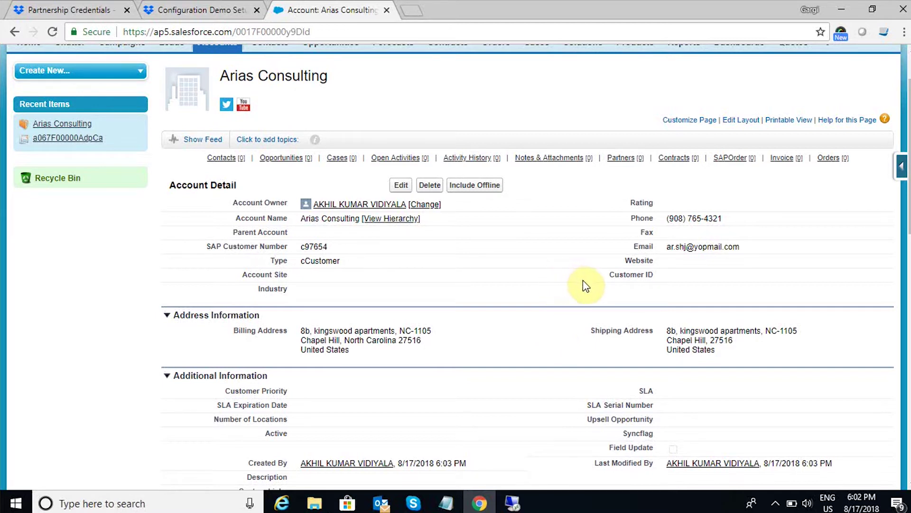
pyautogui.scroll(-3, 594, 292)
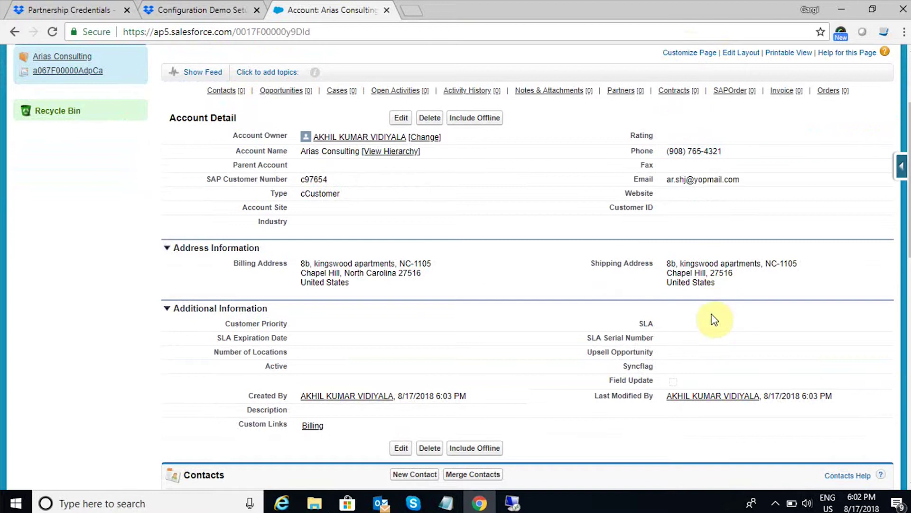
pyautogui.scroll(-5, 639, 331)
pyautogui.click(422, 340)
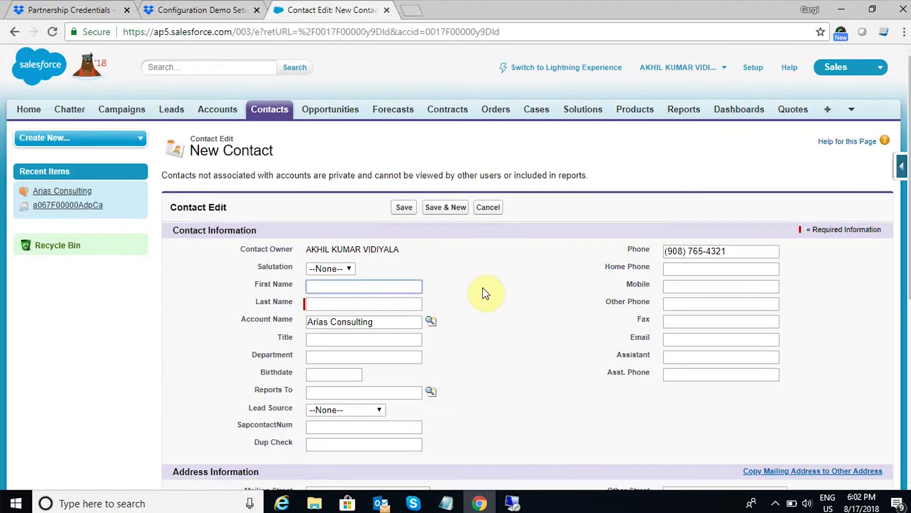
# Enter salutation Mr., the contact's first and last name, and title B.D.
pyautogui.click(350, 272)
pyautogui.click(335, 296)
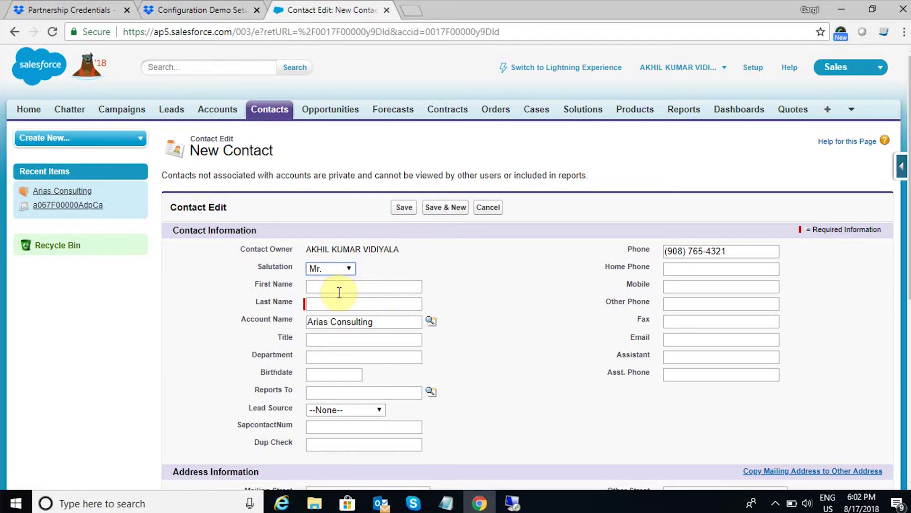
pyautogui.click(339, 292)
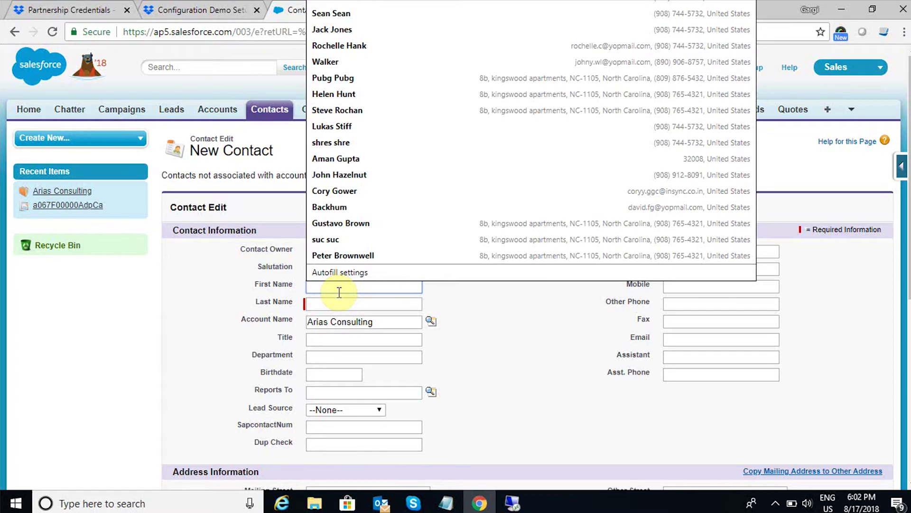
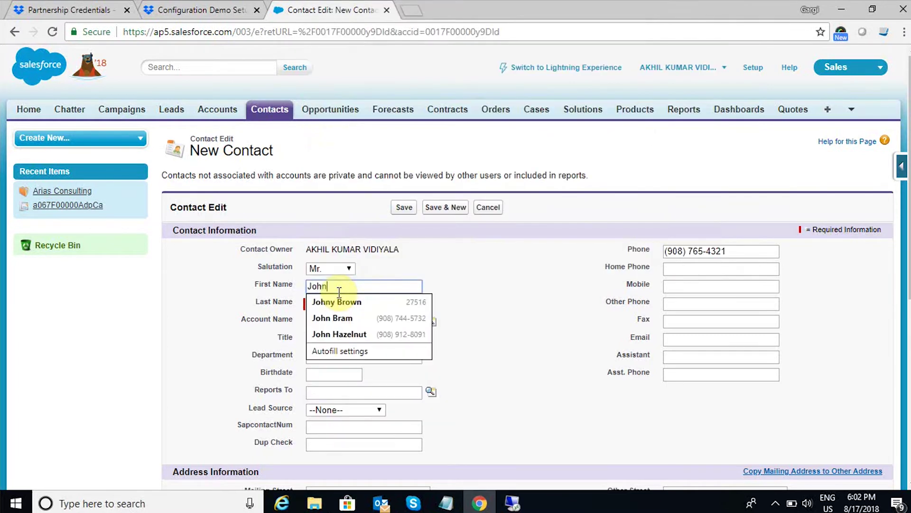
pyautogui.click(433, 257)
pyautogui.click(359, 306)
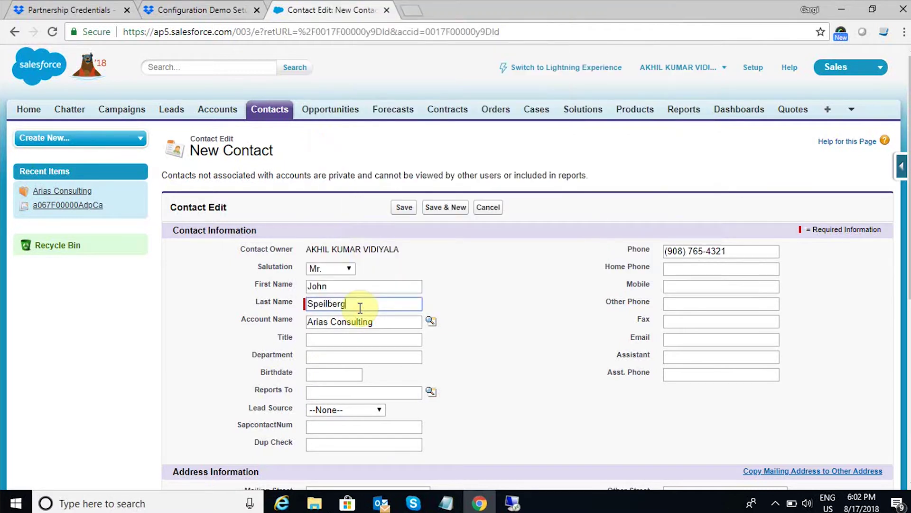
pyautogui.click(392, 340)
pyautogui.write('B.D.')
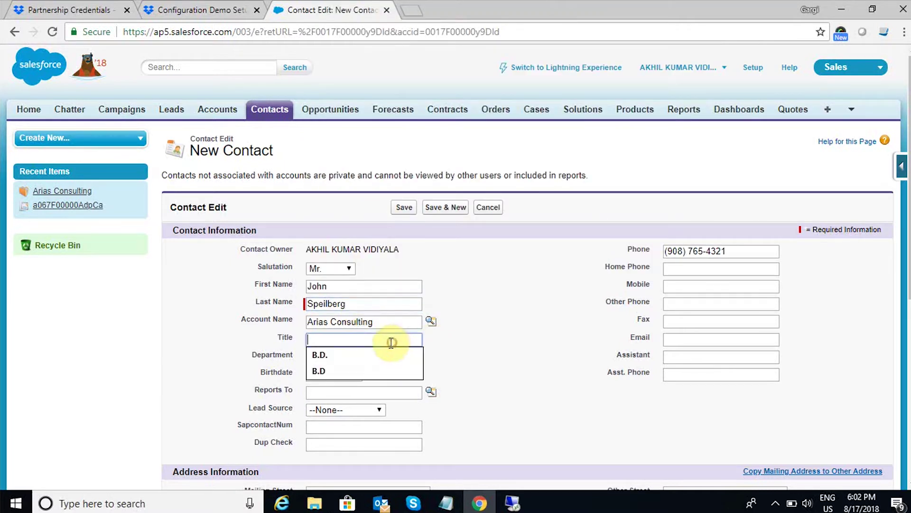
# Copy the mailing address to the other address, enter the contact's e-mail, and save.
pyautogui.scroll(-3, 457, 361)
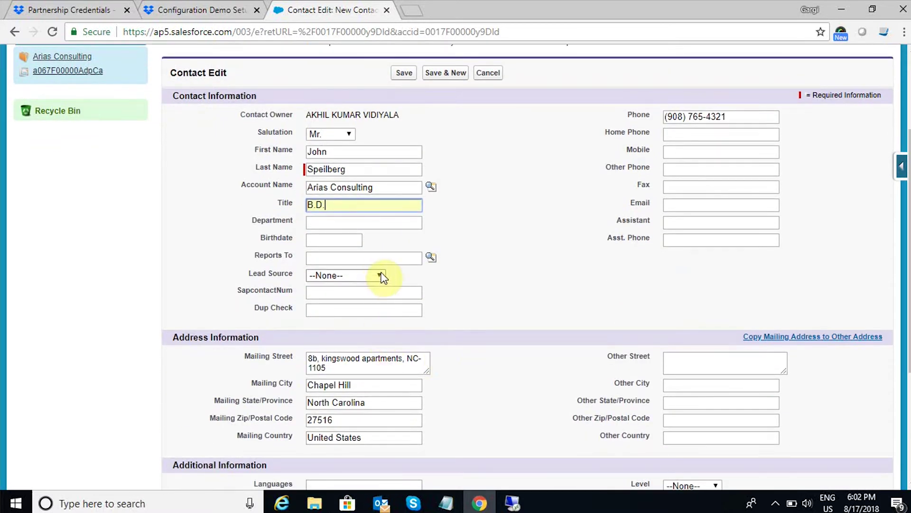
pyautogui.click(768, 337)
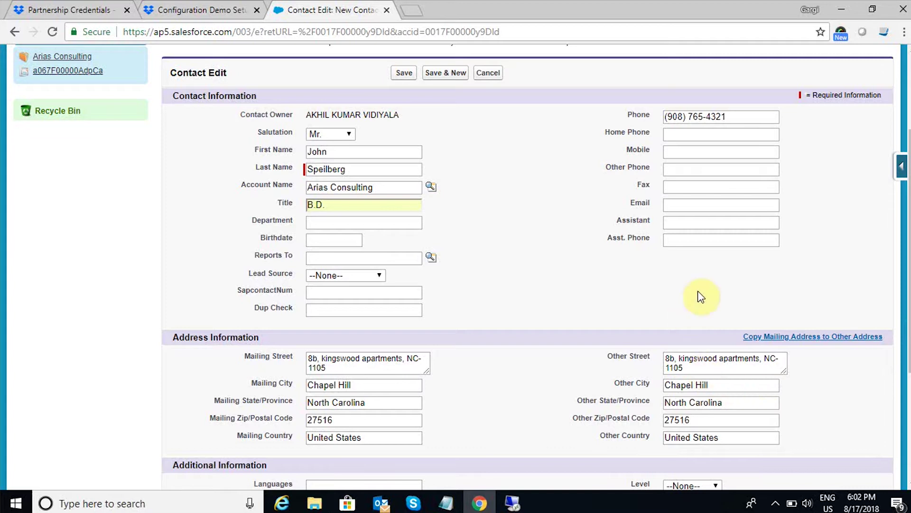
pyautogui.click(685, 204)
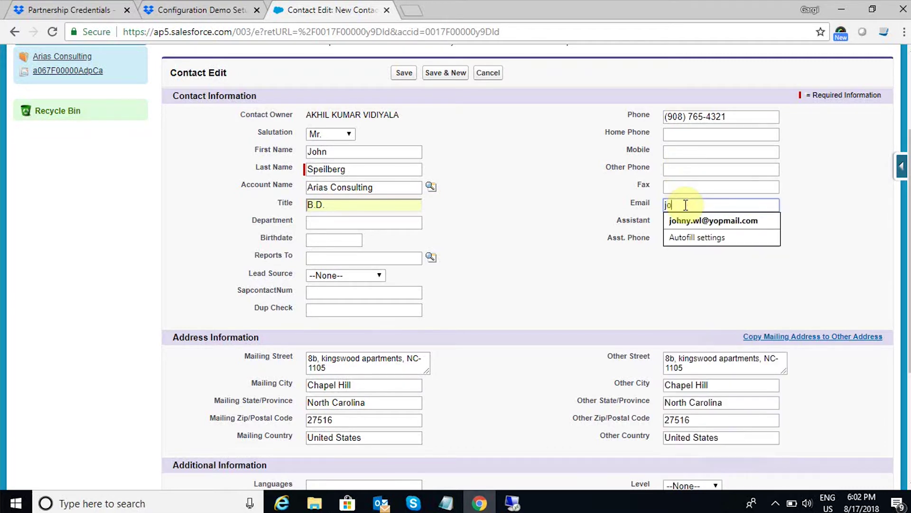
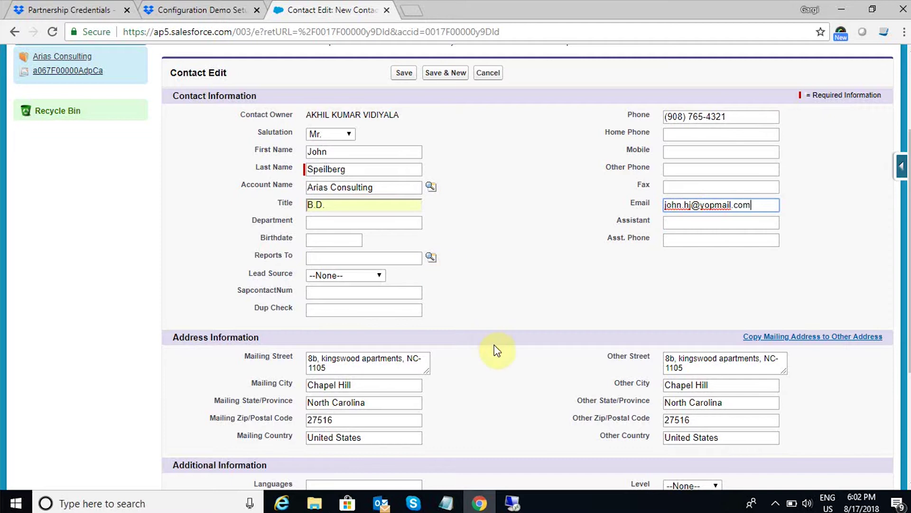
pyautogui.scroll(3, 494, 348)
pyautogui.click(404, 191)
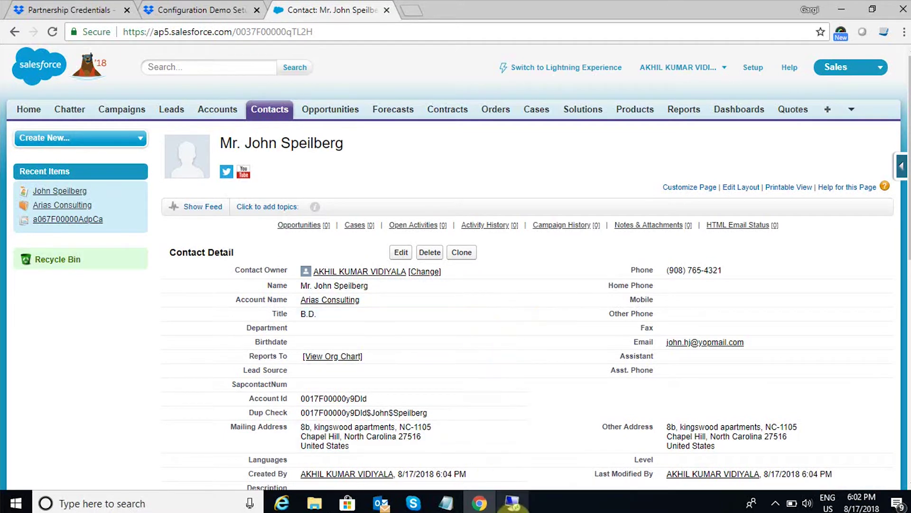
# Switch to the server session and move the APPSeCONNECT Sync Panel to the screen centre.
pyautogui.click(513, 503)
pyautogui.moveTo(675, 107); pyautogui.dragTo(428, 68)
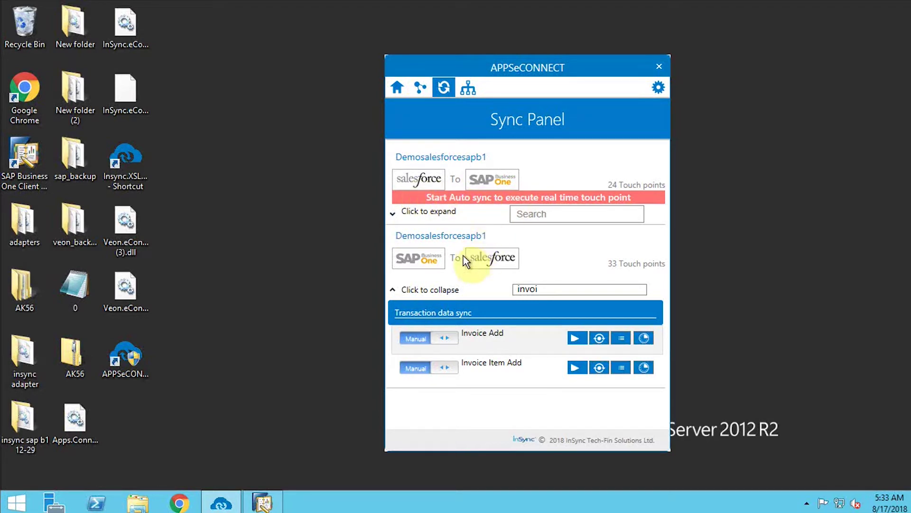
# Filter the Salesforce-to-SAP tasks by 'bus' and start the Business Partner Add sync.
pyautogui.click(417, 221)
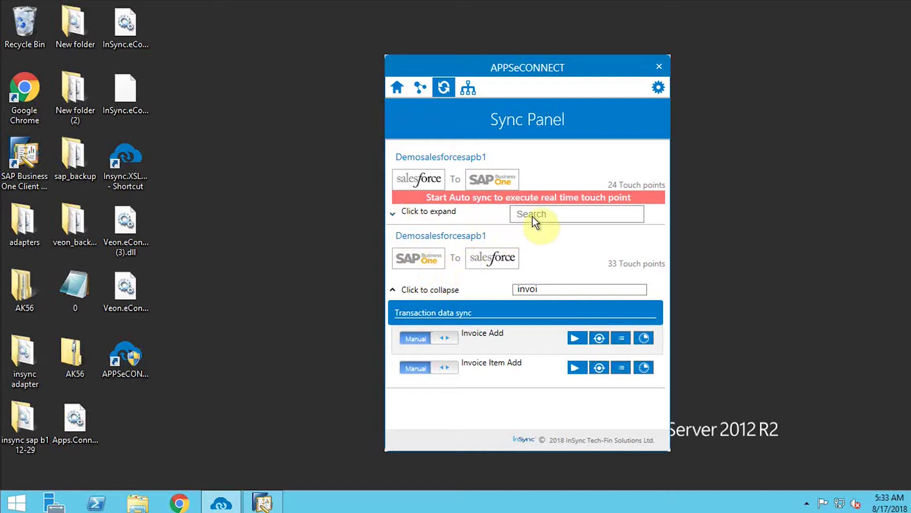
pyautogui.click(534, 217)
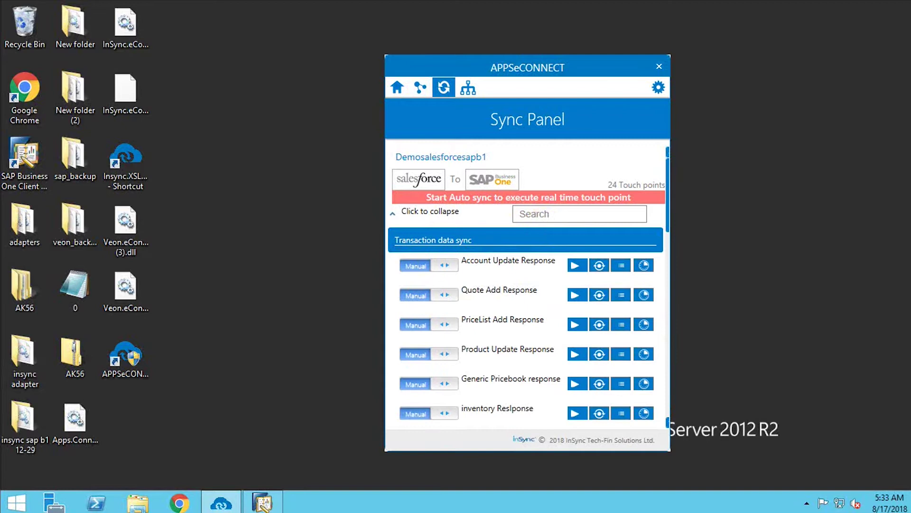
pyautogui.write('bus')
pyautogui.click(576, 289)
# Bring the SAP Business One client to the front.
pyautogui.moveTo(434, 6)
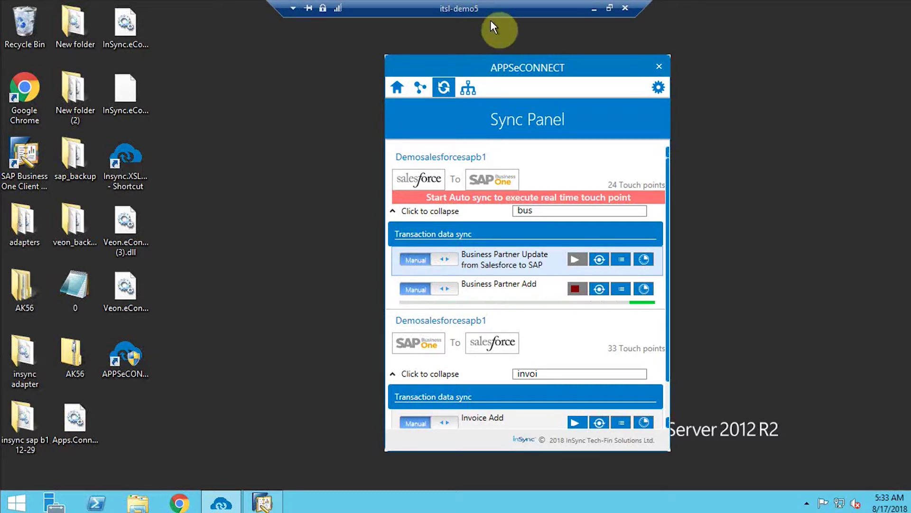
pyautogui.click(302, 233)
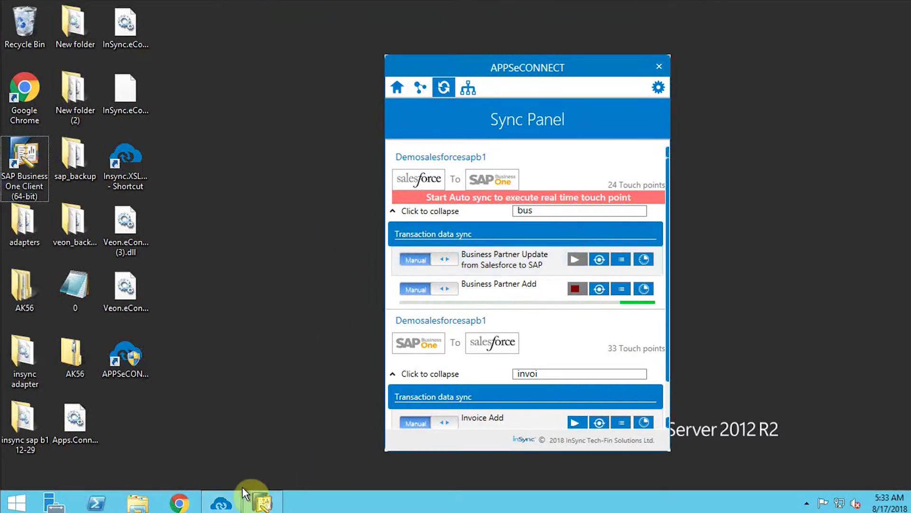
pyautogui.click(260, 501)
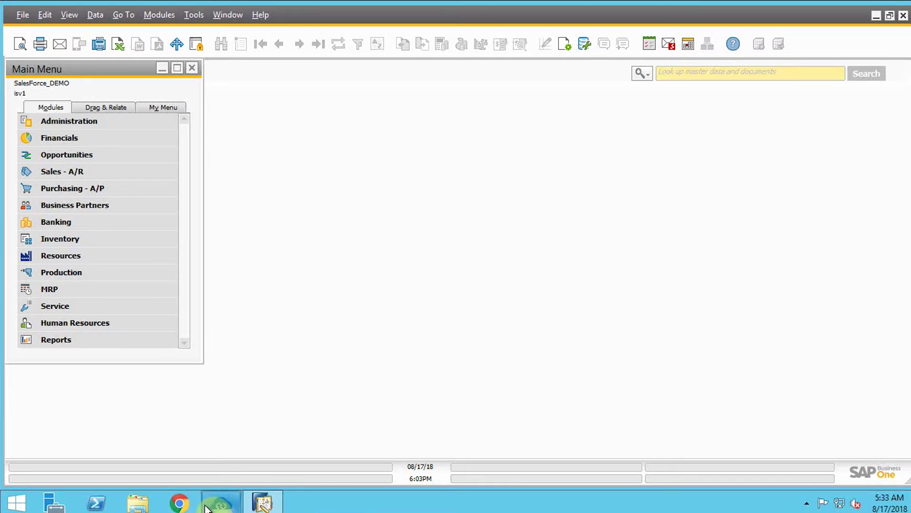
pyautogui.click(221, 502)
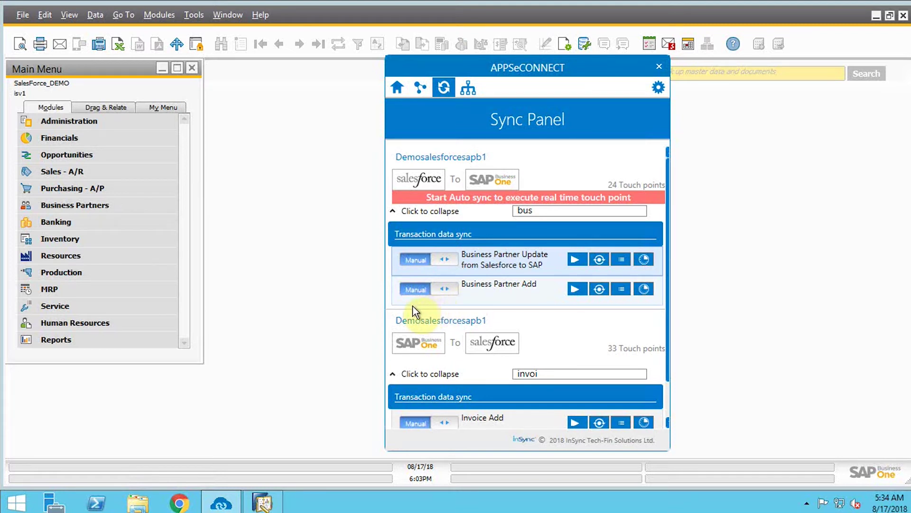
pyautogui.click(372, 302)
# Open Business Partner Master Data and search for the 'Arias' partner.
pyautogui.click(123, 204)
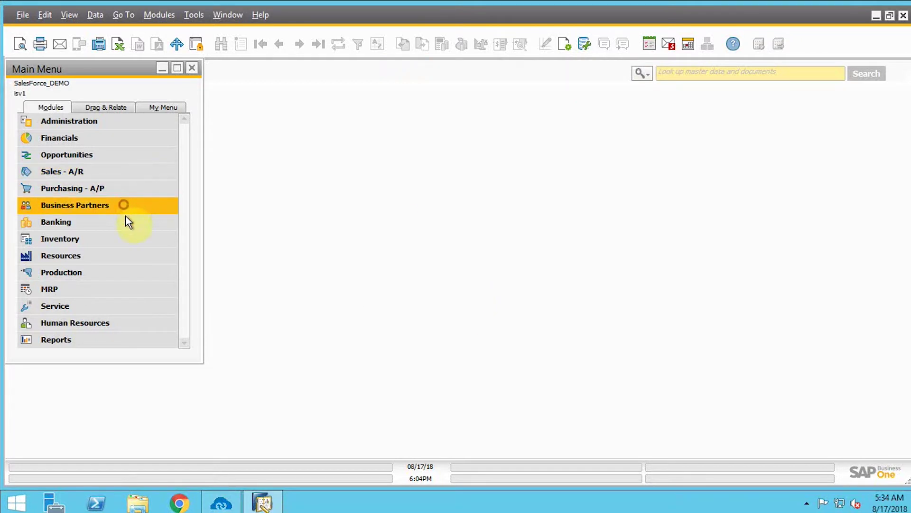
pyautogui.click(125, 221)
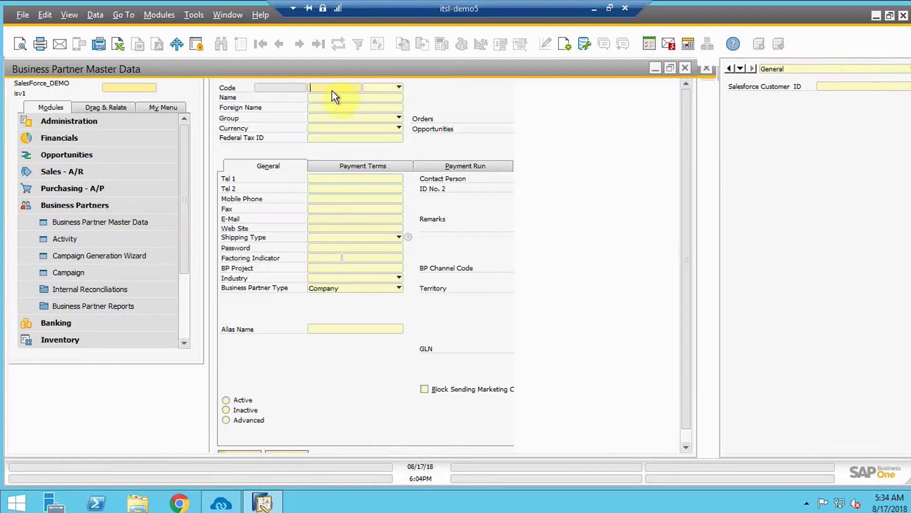
pyautogui.click(142, 97)
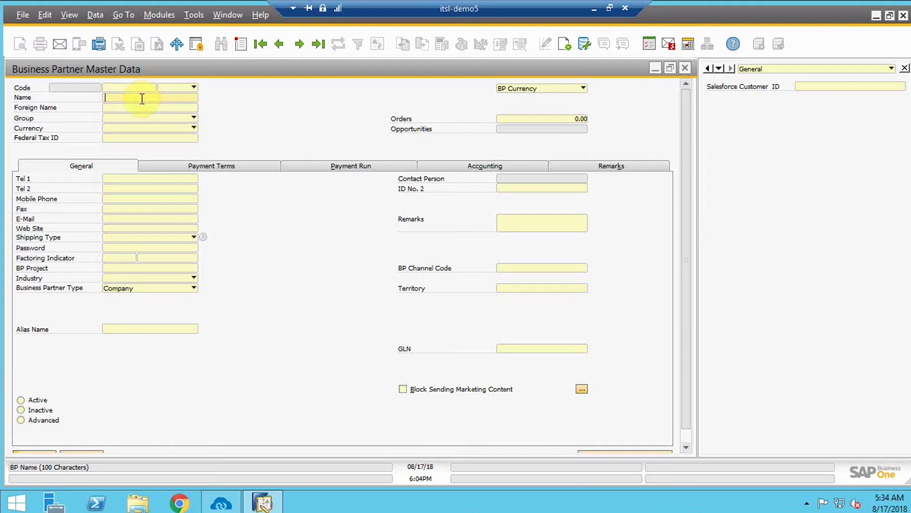
pyautogui.write('Arias')
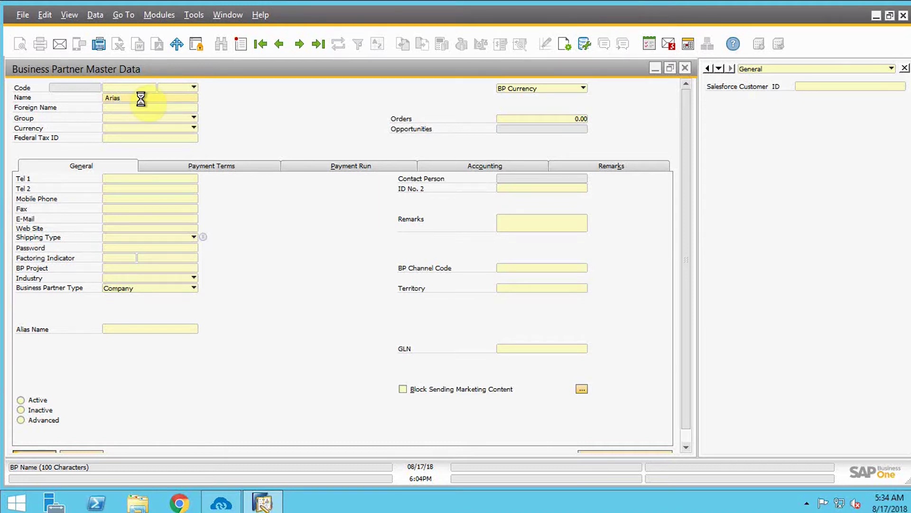
pyautogui.press('Return')
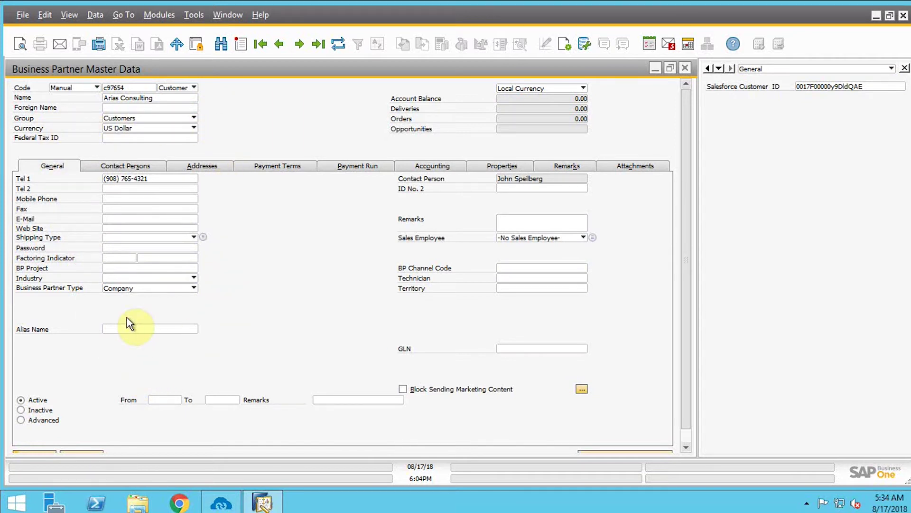
# Review the partner's Contact Persons and Addresses tabs, then close the record with OK.
pyautogui.click(136, 166)
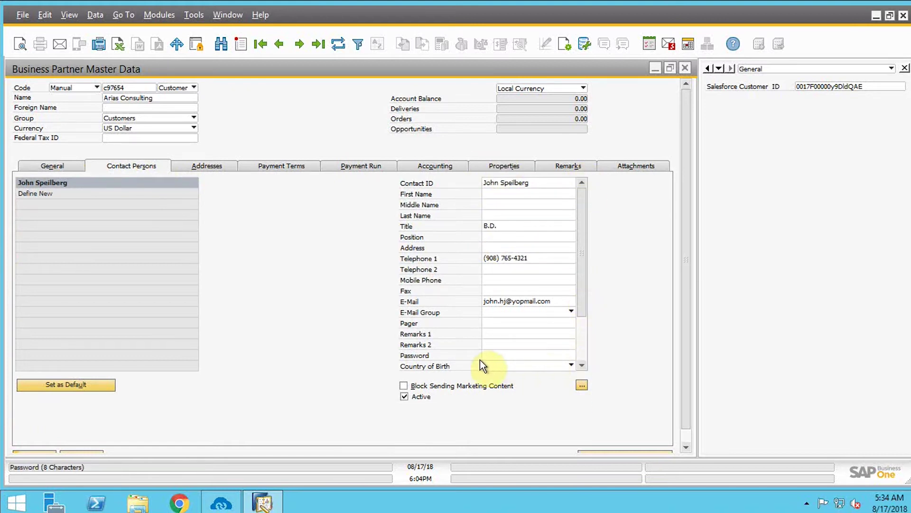
pyautogui.click(202, 167)
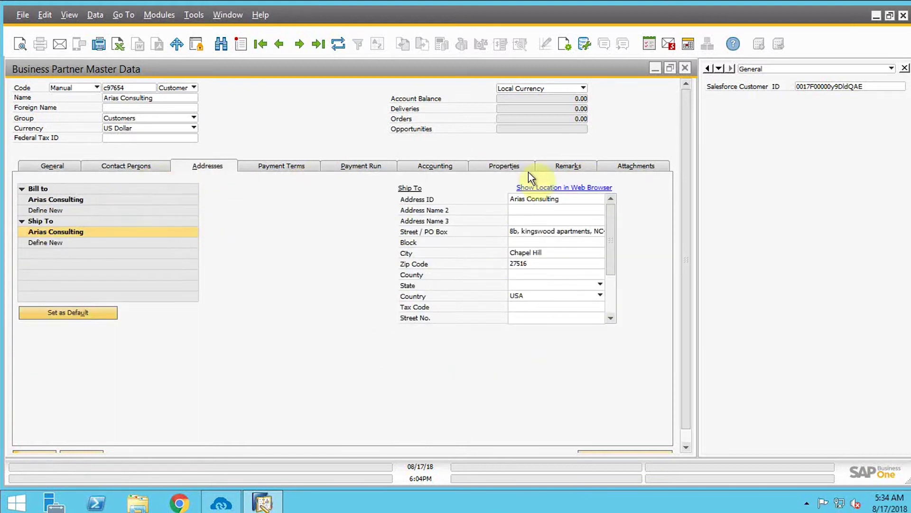
pyautogui.moveTo(684, 422); pyautogui.dragTo(689, 451)
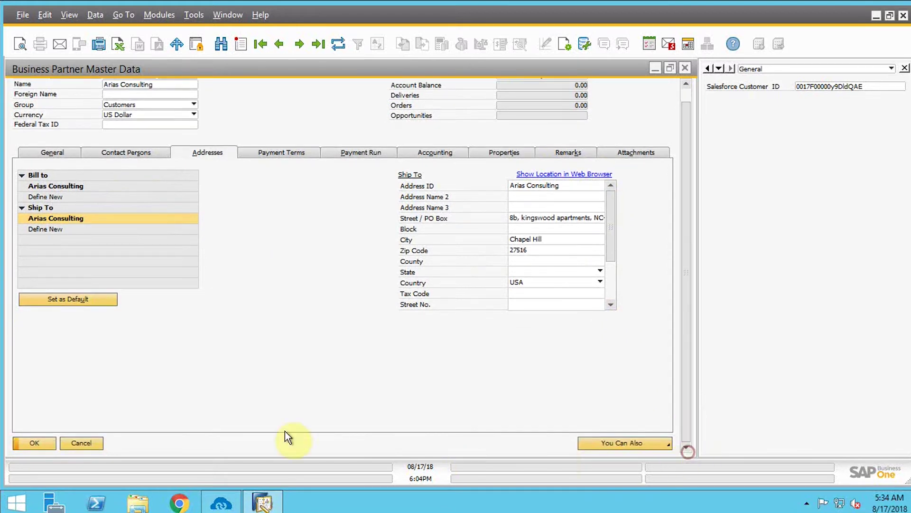
pyautogui.click(46, 442)
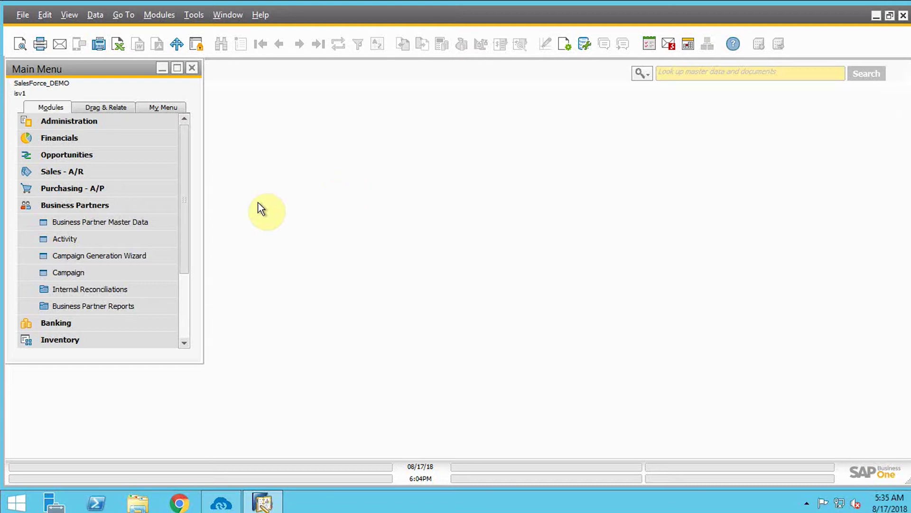
# In Item Master Data add mode, enter item number item165 with description Rayban_watch.
pyautogui.click(125, 205)
pyautogui.click(110, 241)
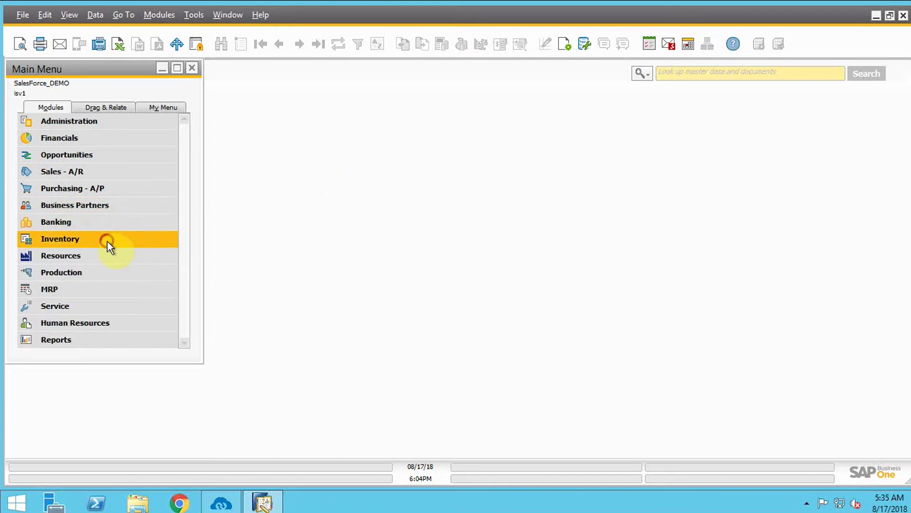
pyautogui.click(72, 138)
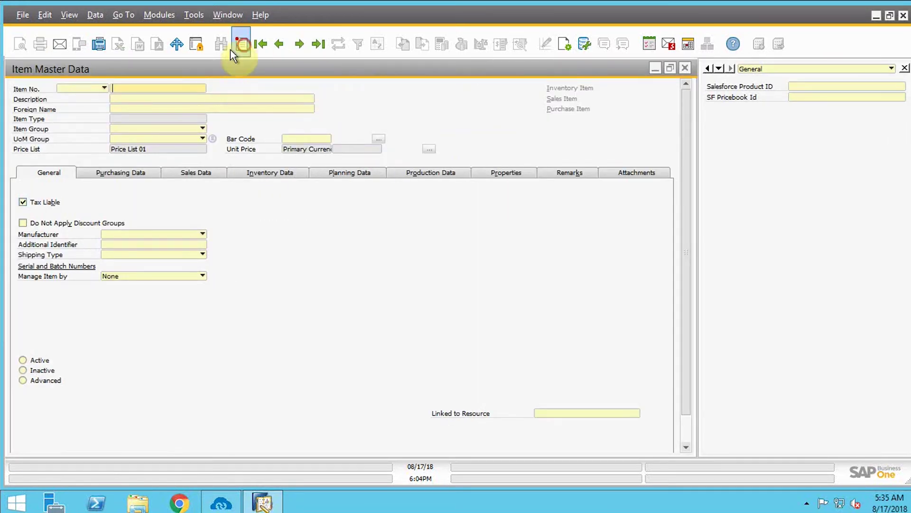
pyautogui.click(241, 45)
pyautogui.write('item')
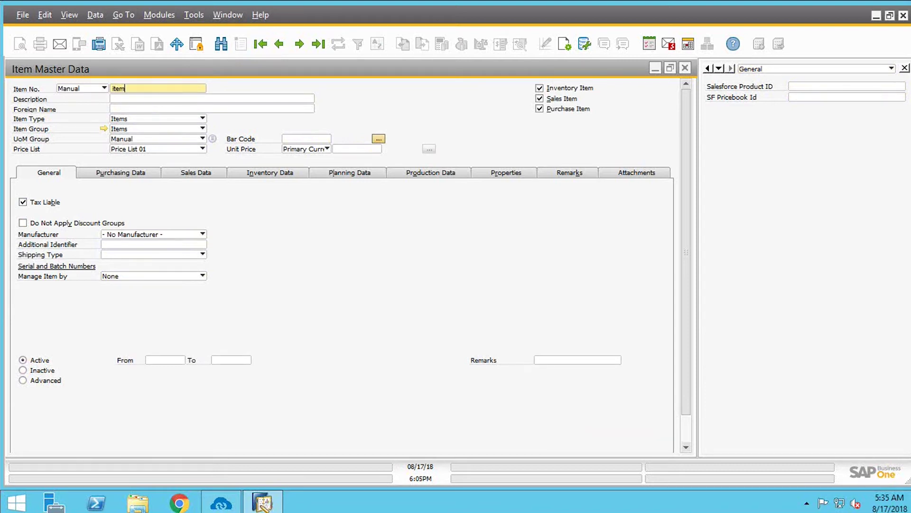
pyautogui.write('165')
pyautogui.click(167, 98)
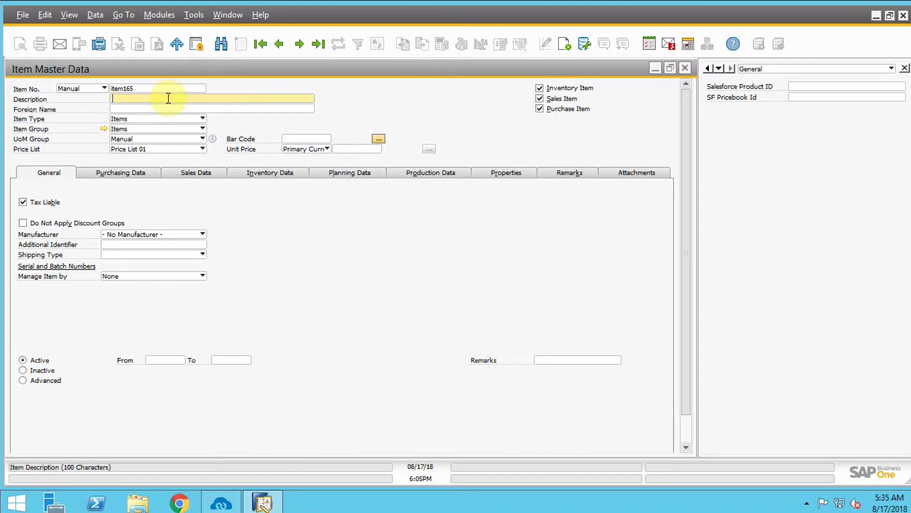
pyautogui.write('Rayban_ watch')
# Set the unit price to $129.00, add the remark 'watch', and add the item.
pyautogui.click(338, 149)
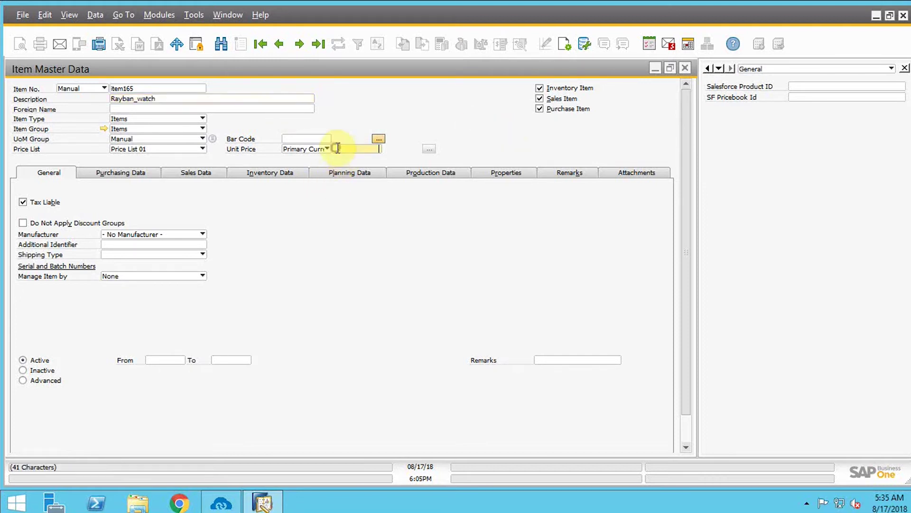
pyautogui.write('1')
pyautogui.write('25')
pyautogui.click(180, 174)
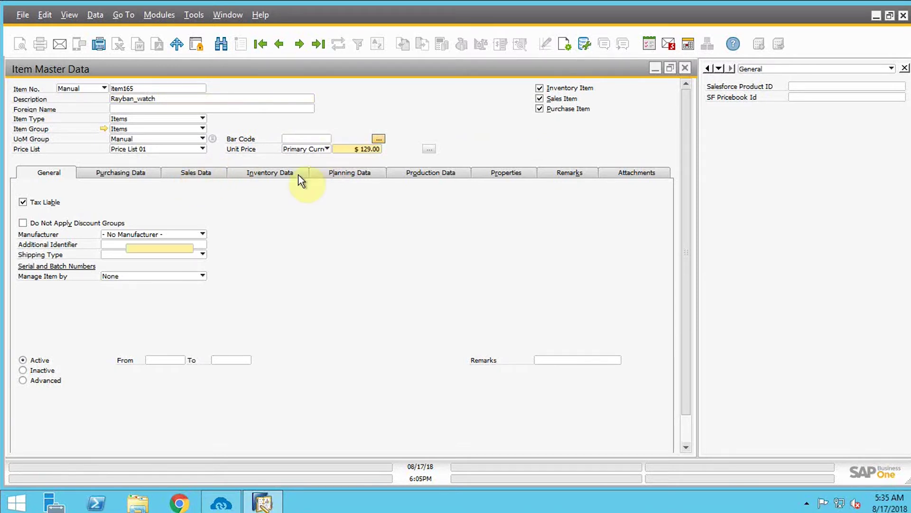
pyautogui.click(542, 177)
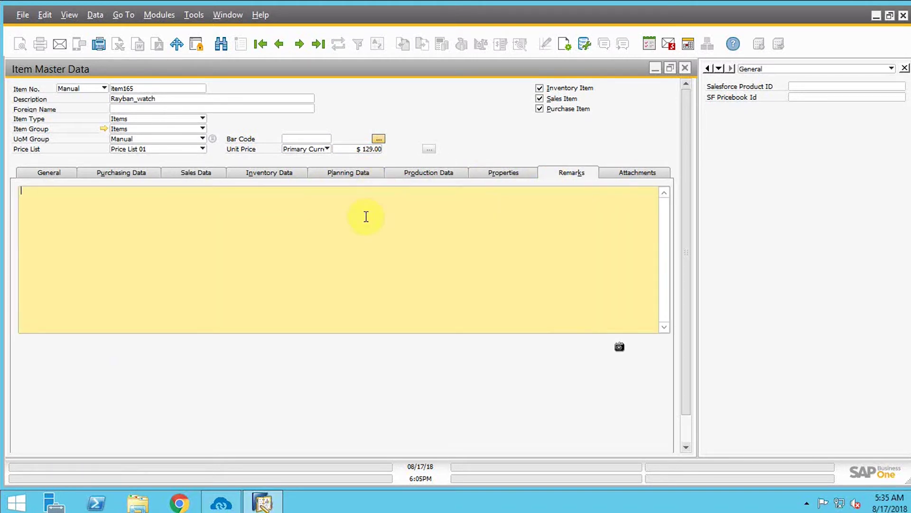
pyautogui.write('watch')
pyautogui.scroll(-1, 684, 409)
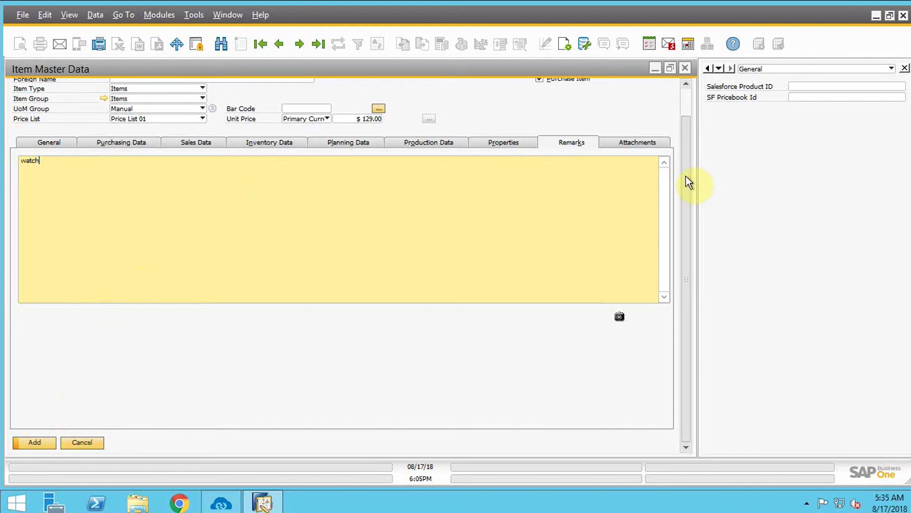
pyautogui.scroll(1, 684, 130)
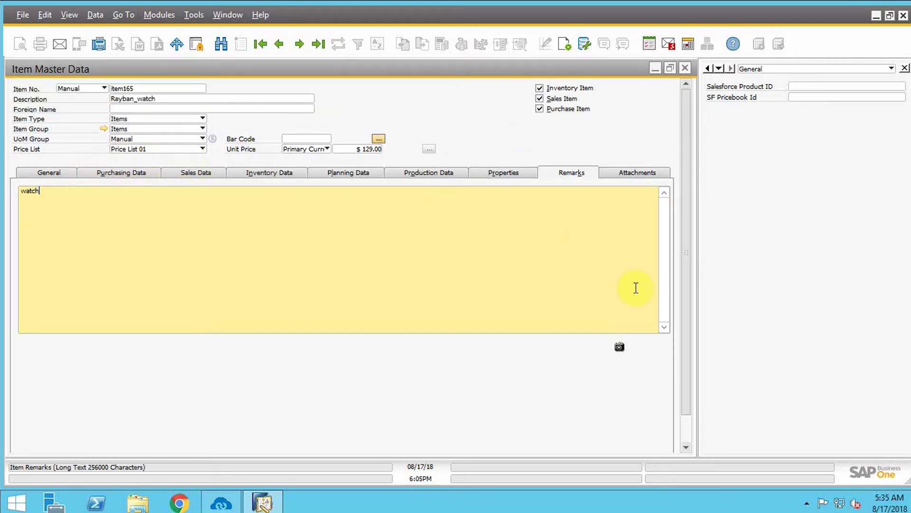
pyautogui.moveTo(683, 356); pyautogui.dragTo(685, 414)
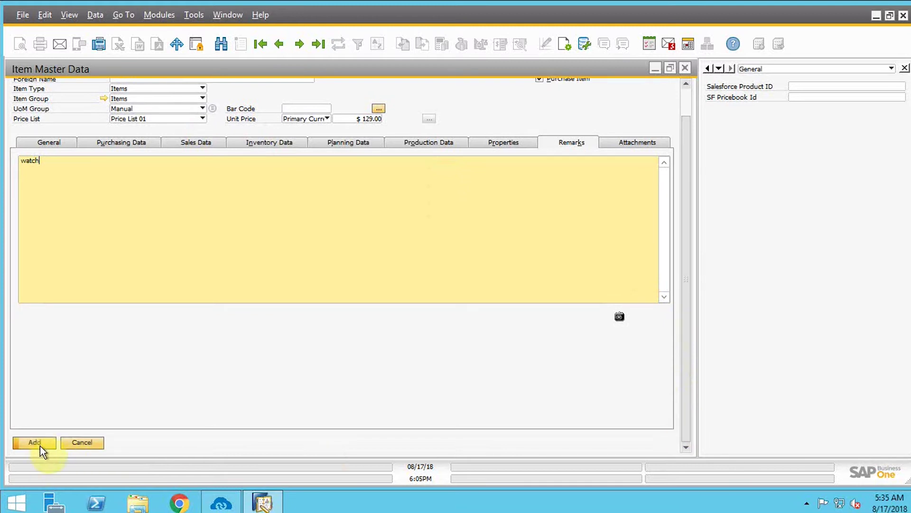
pyautogui.click(34, 442)
# Filter the SAP-to-Salesforce touch points by 'pr' and start the Product Add sync.
pyautogui.click(221, 503)
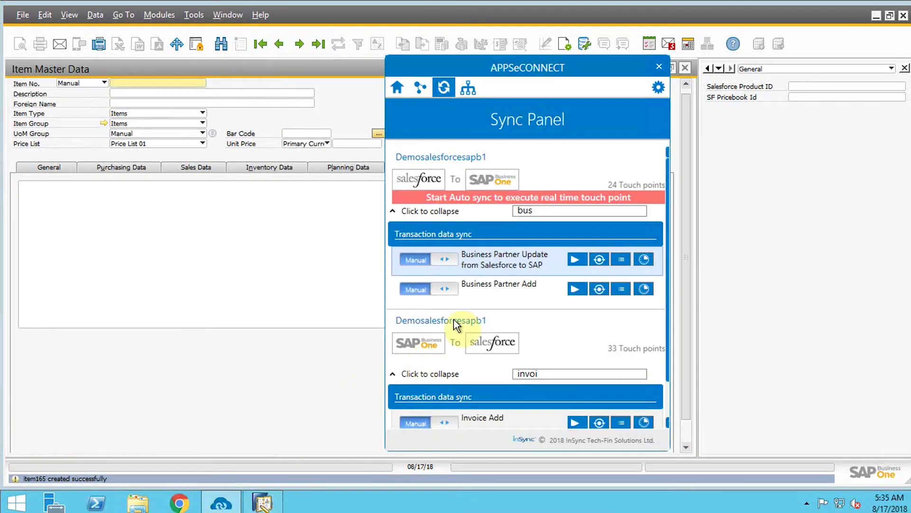
pyautogui.scroll(-1, 579, 349)
pyautogui.click(551, 331)
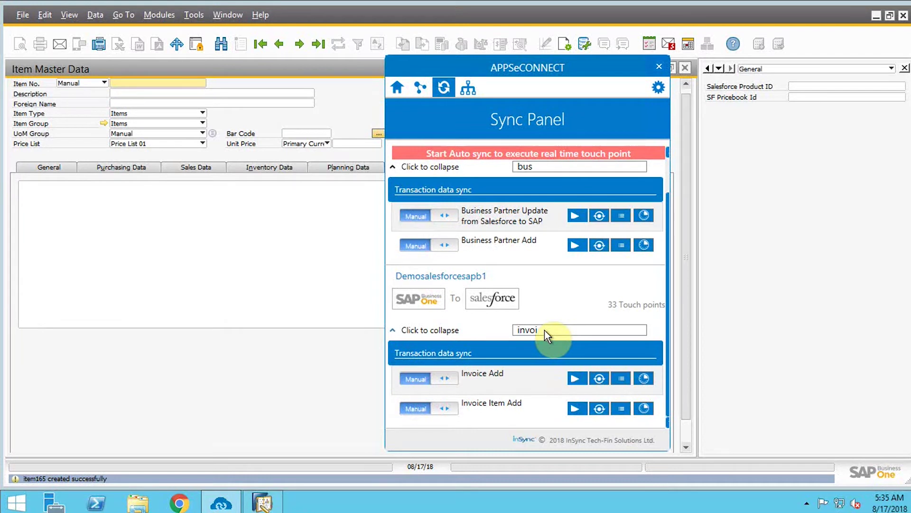
pyautogui.press('BackSpace')
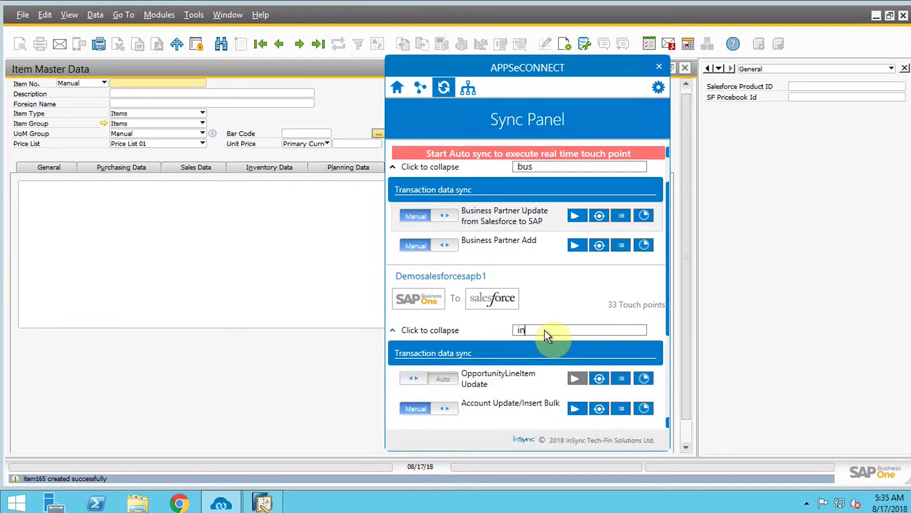
pyautogui.press('BackSpace')
pyautogui.press('BackSpace')
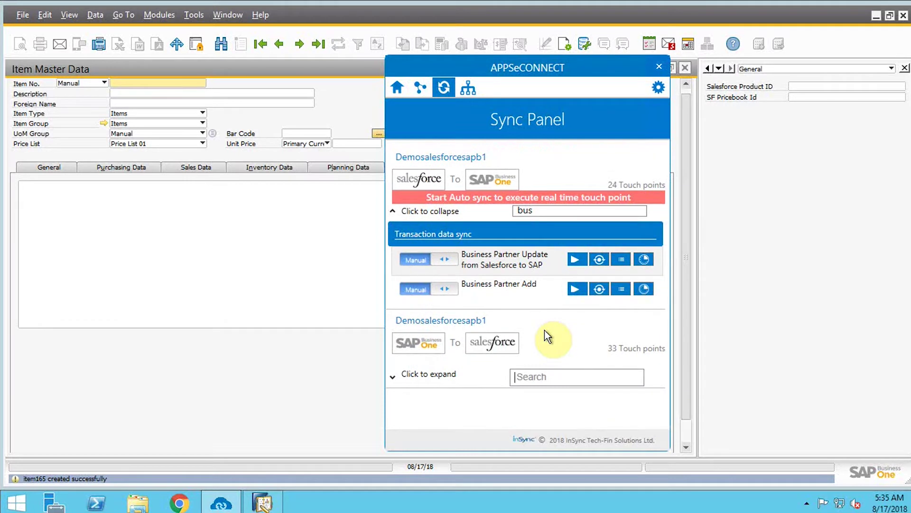
pyautogui.write('sim')
pyautogui.click(391, 372)
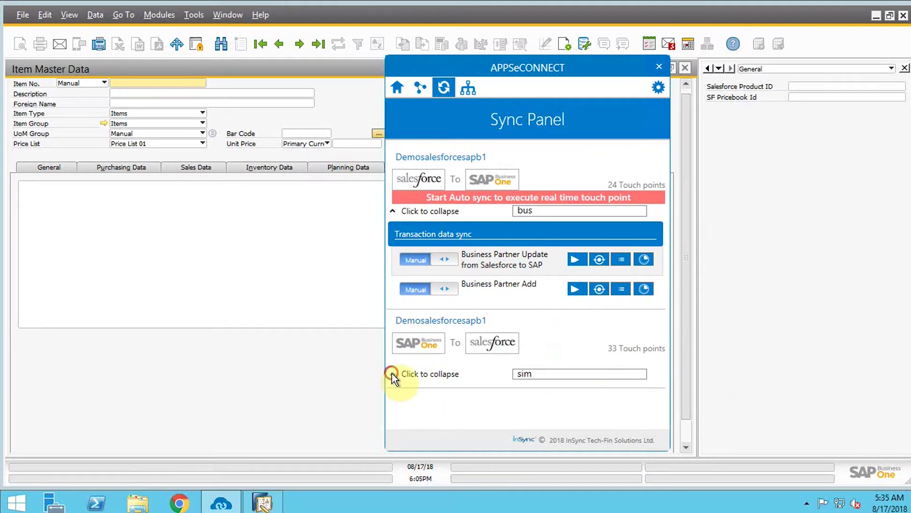
pyautogui.press('BackSpace')
pyautogui.press('BackSpace')
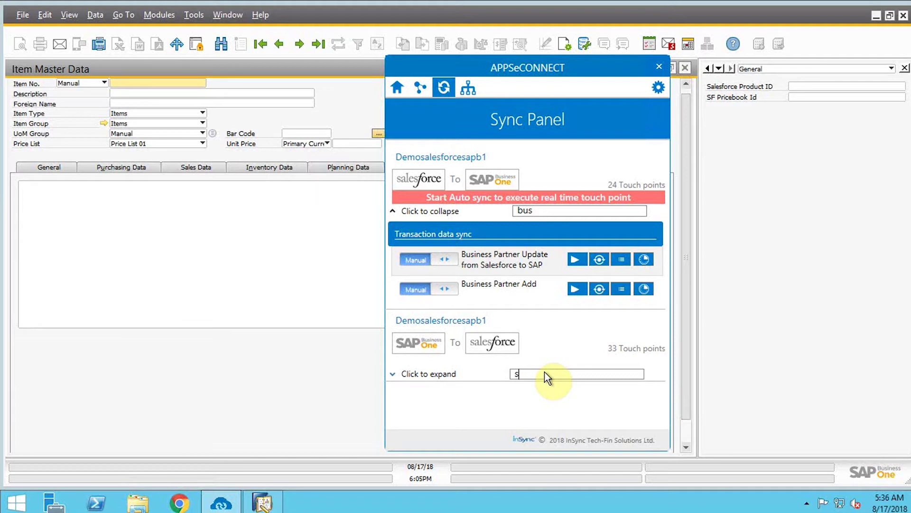
pyautogui.press('BackSpace')
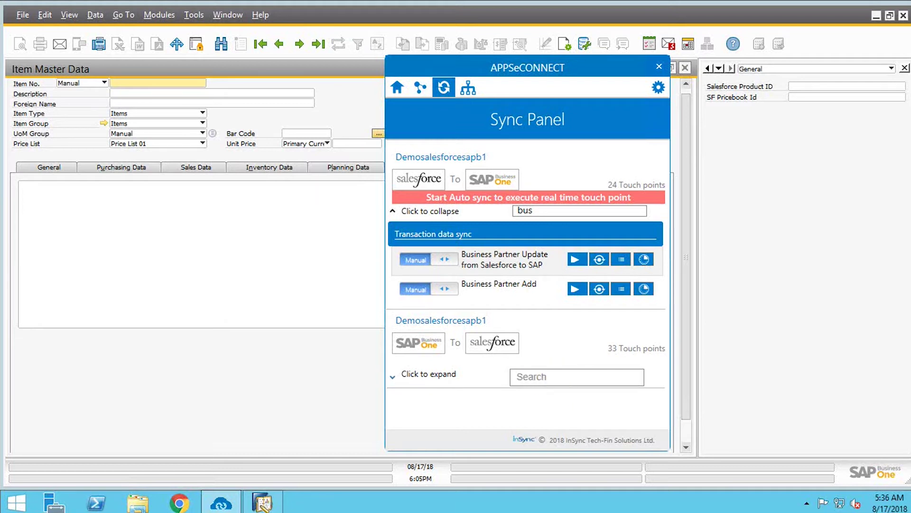
pyautogui.write('pr')
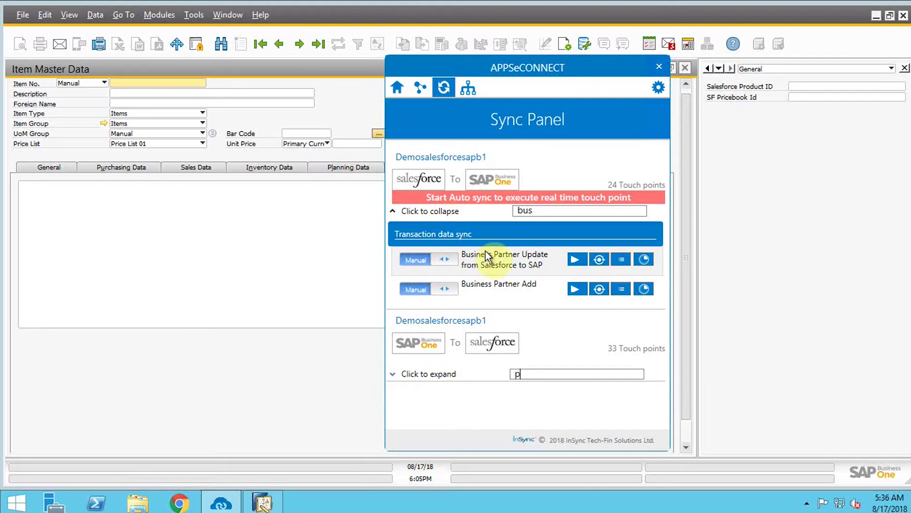
pyautogui.click(395, 375)
pyautogui.scroll(-1, 607, 370)
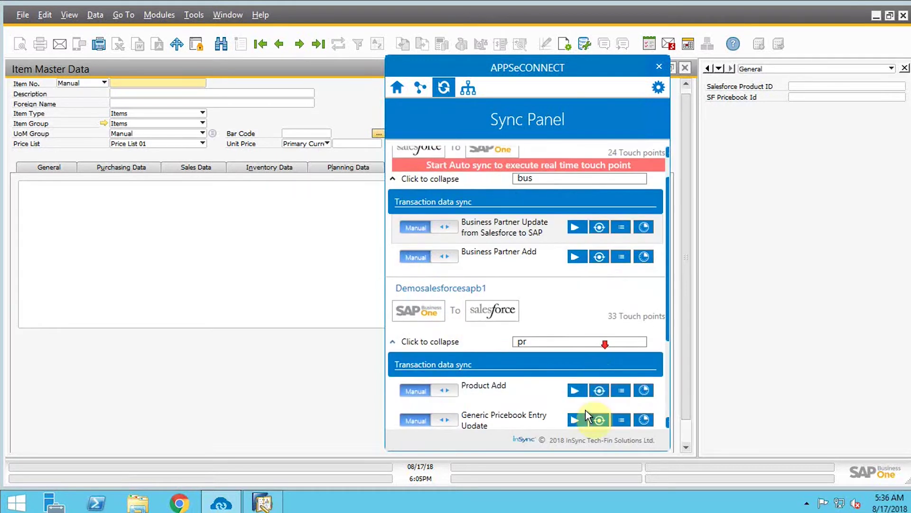
pyautogui.click(573, 392)
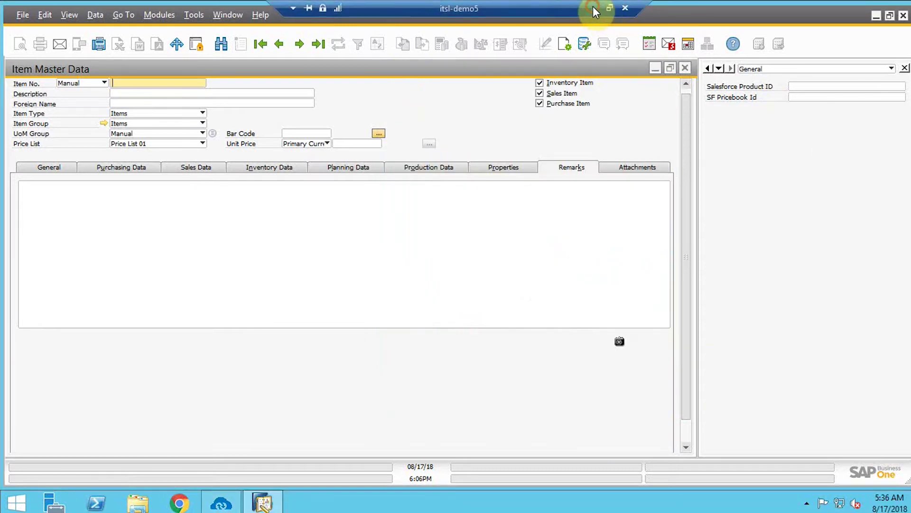
# Check the Salesforce Products page locally, then return to the remote SAP session.
pyautogui.click(593, 7)
pyautogui.click(632, 112)
pyautogui.click(512, 503)
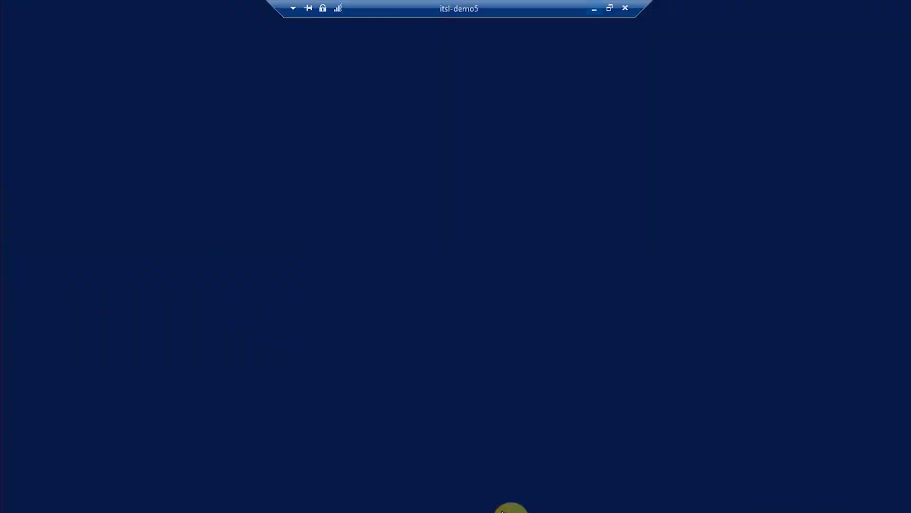
pyautogui.click(220, 502)
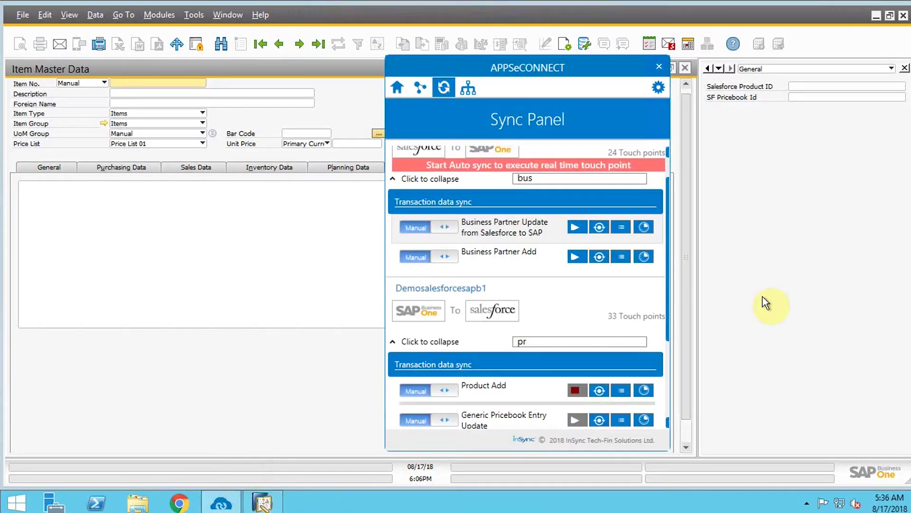
pyautogui.click(762, 296)
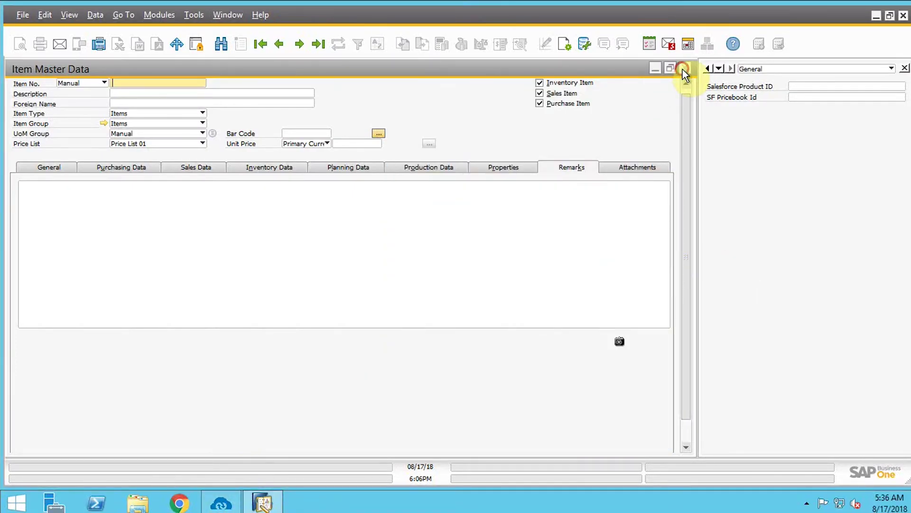
# Close the Item Master Data window, collapse Inventory, and close the APPSeCONNECT sync panel.
pyautogui.click(685, 67)
pyautogui.click(135, 125)
pyautogui.moveTo(390, 2)
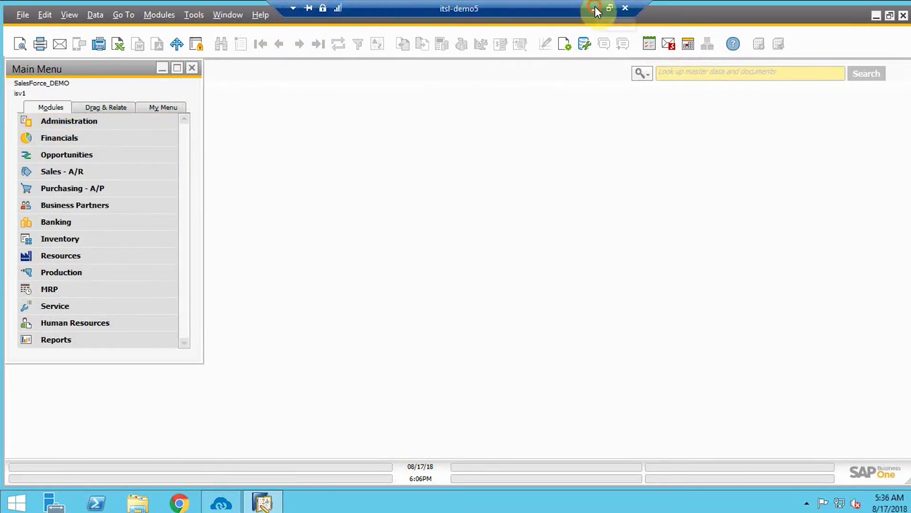
pyautogui.click(594, 8)
pyautogui.click(516, 503)
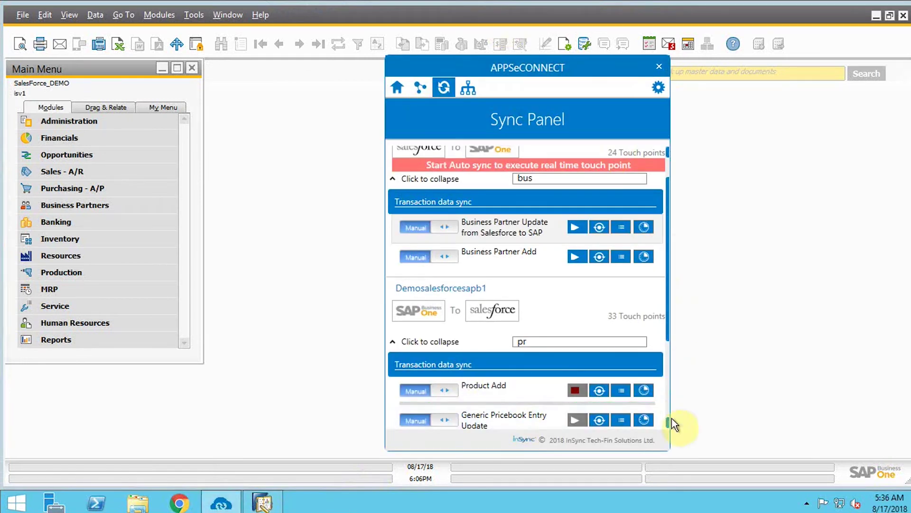
pyautogui.click(697, 324)
pyautogui.moveTo(595, 6)
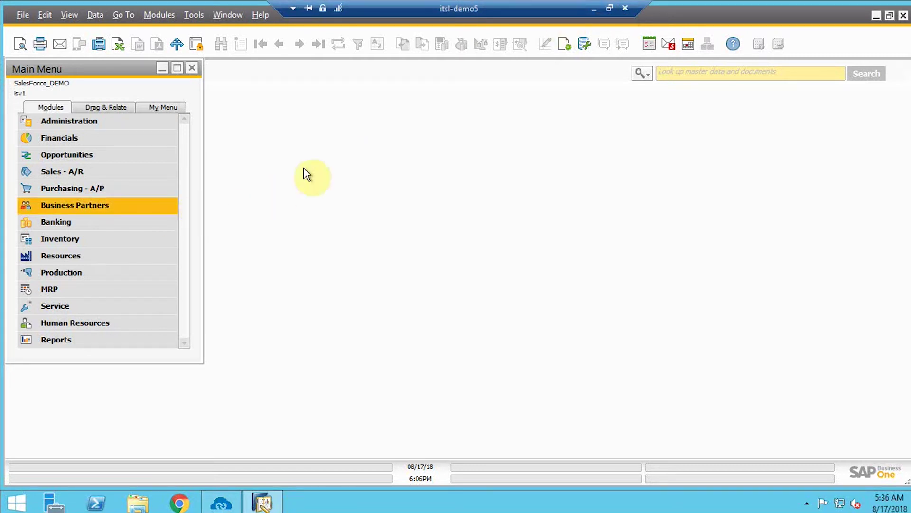
# Open the synced Rayban_watch product (item165) and review its $129.00 standard price and price books.
pyautogui.click(595, 10)
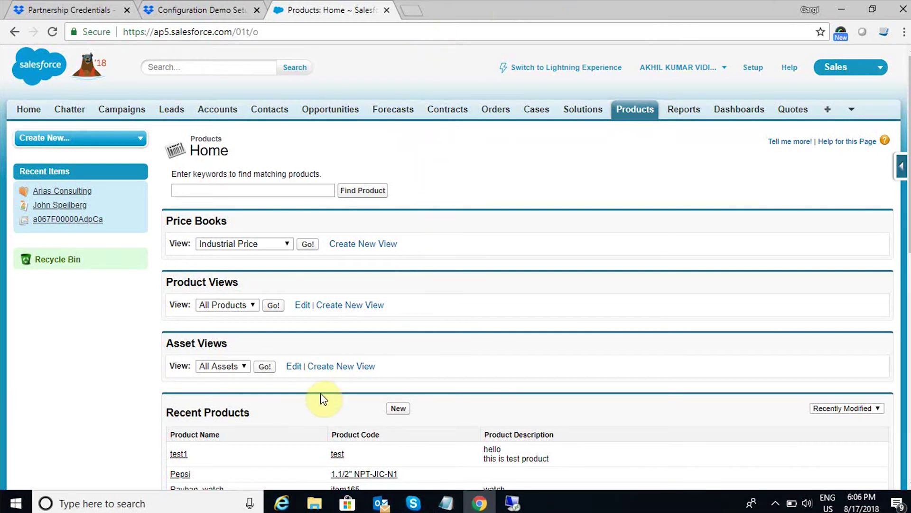
pyautogui.scroll(-3, 320, 394)
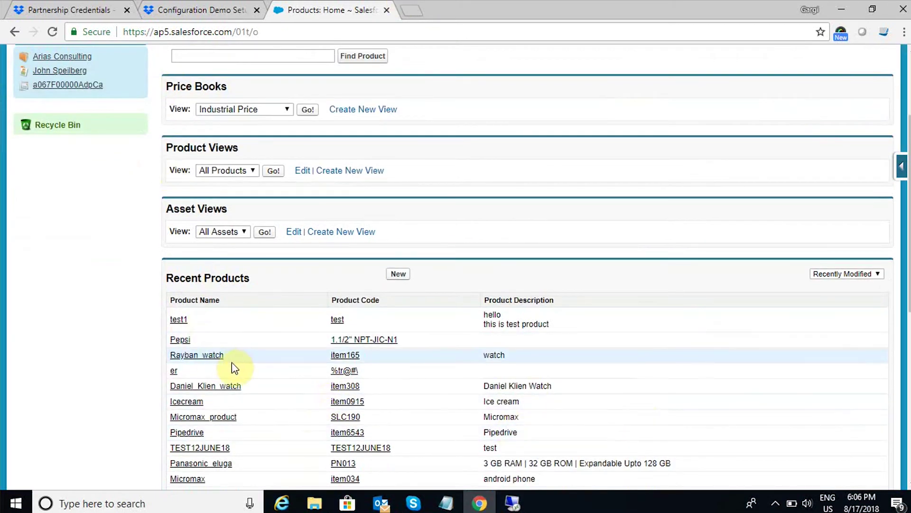
pyautogui.click(220, 357)
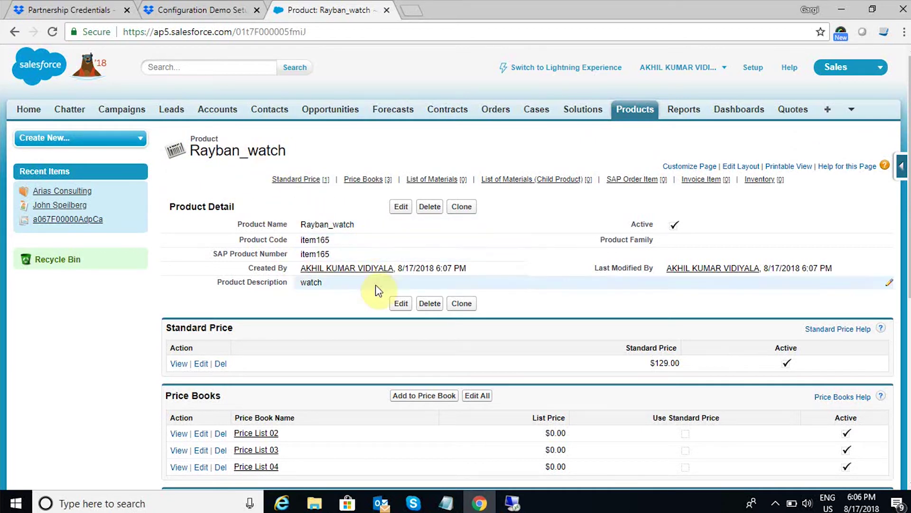
pyautogui.scroll(-2, 366, 311)
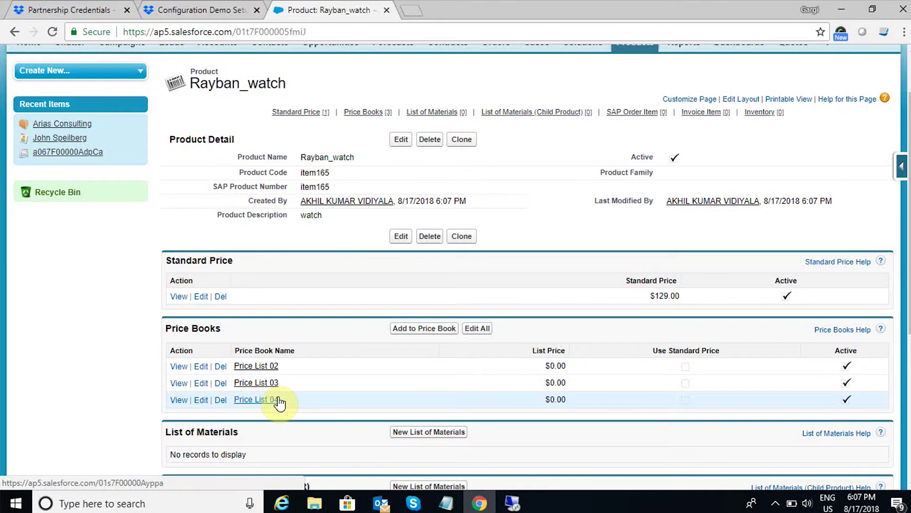
# In the SAP session, look up item165 in Inventory's Item Master Data.
pyautogui.hotkey('alt', 'Tab')
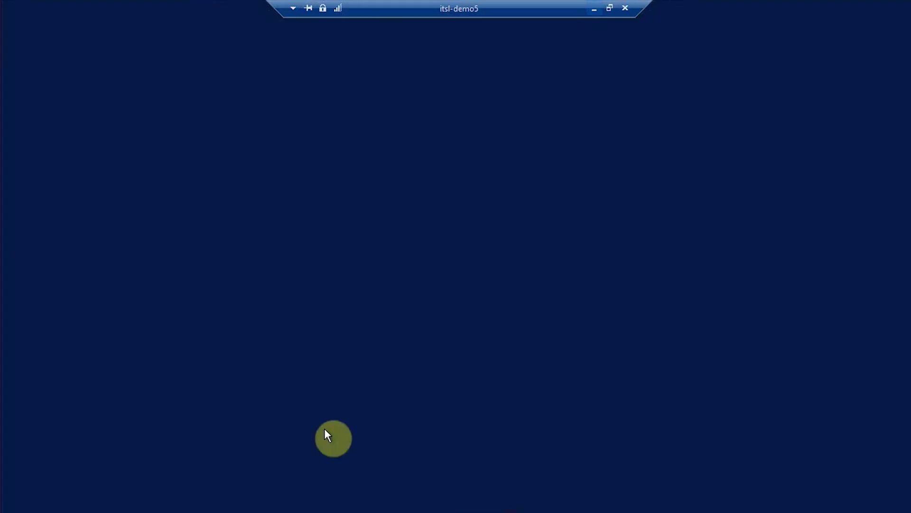
pyautogui.click(99, 240)
pyautogui.click(122, 141)
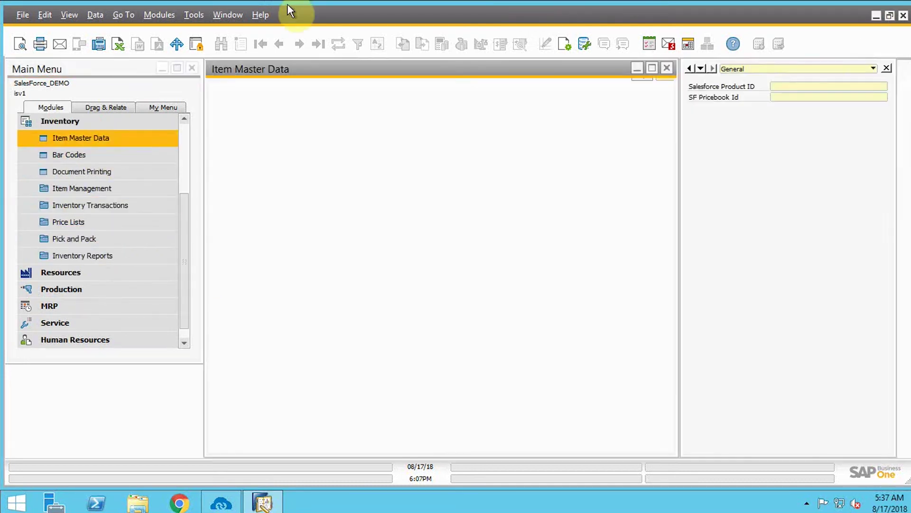
pyautogui.write('item165')
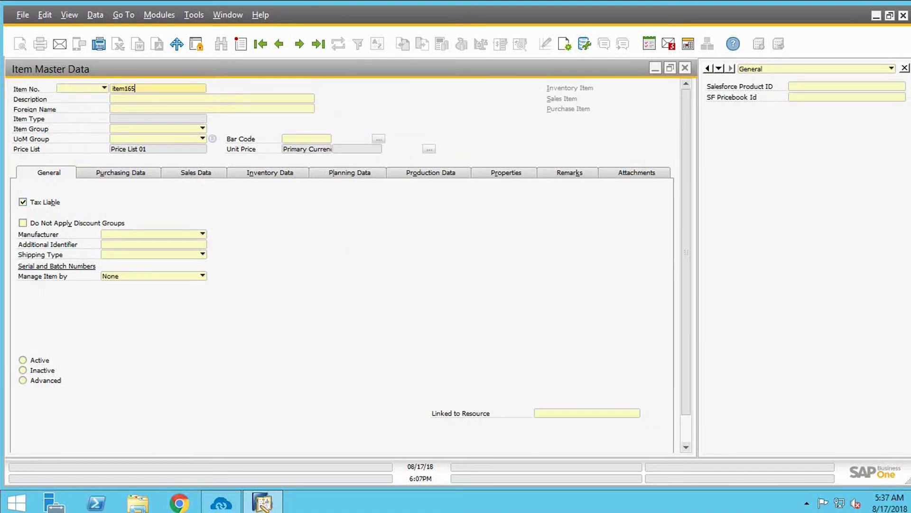
pyautogui.press('Return')
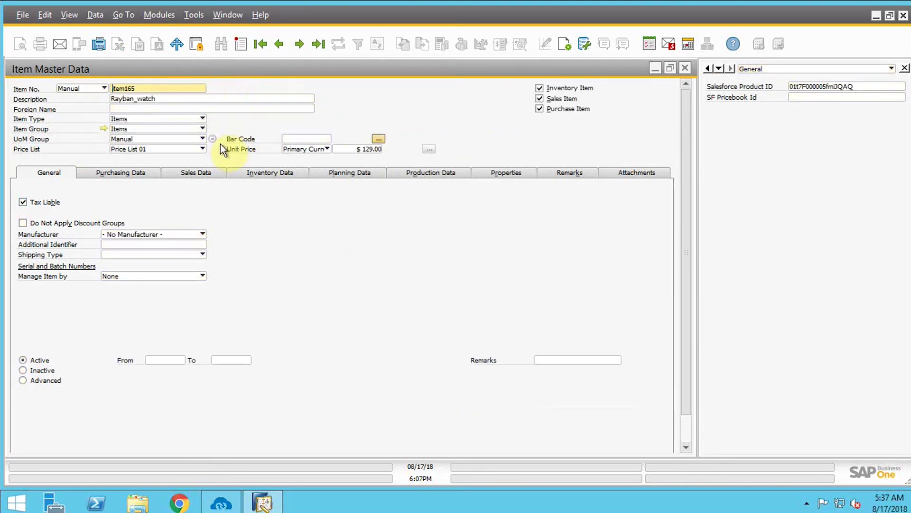
# Set item165's Price List 02 unit price to $200.00, save, and close the item form.
pyautogui.click(202, 148)
pyautogui.click(162, 170)
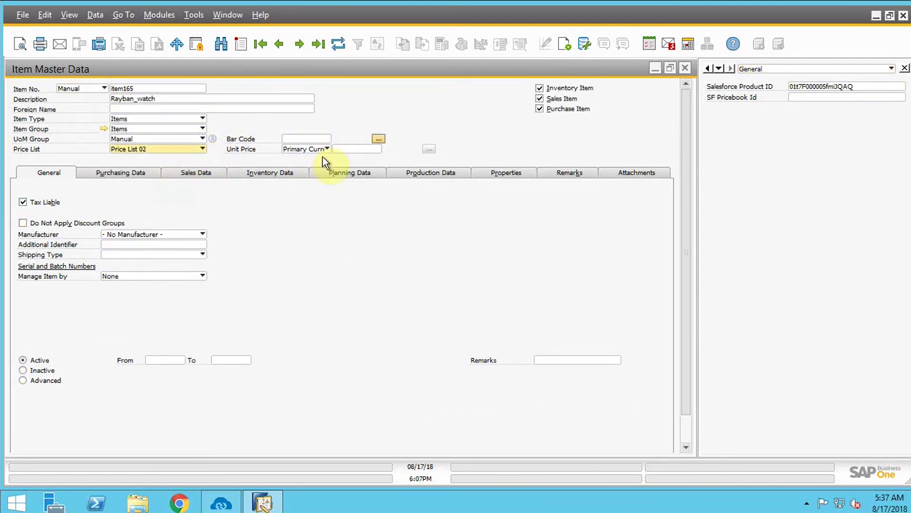
pyautogui.click(363, 148)
pyautogui.write('200')
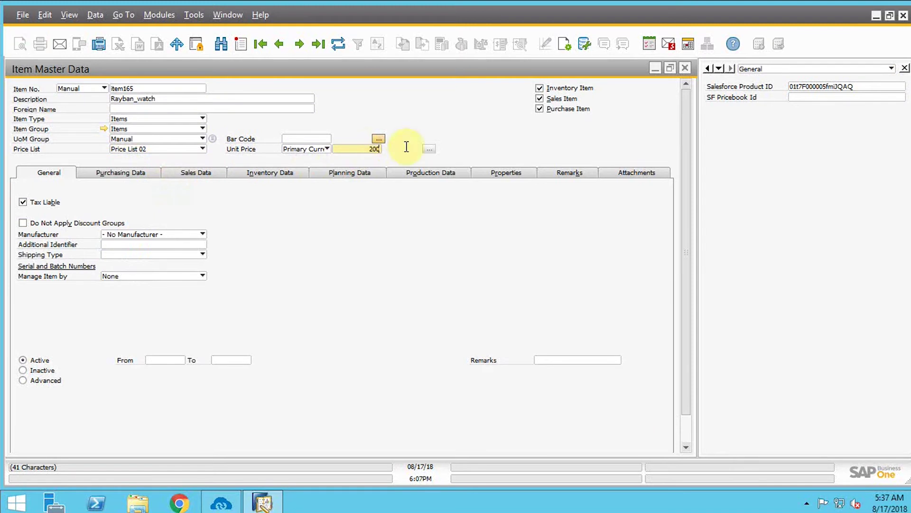
pyautogui.moveTo(688, 394); pyautogui.dragTo(687, 424)
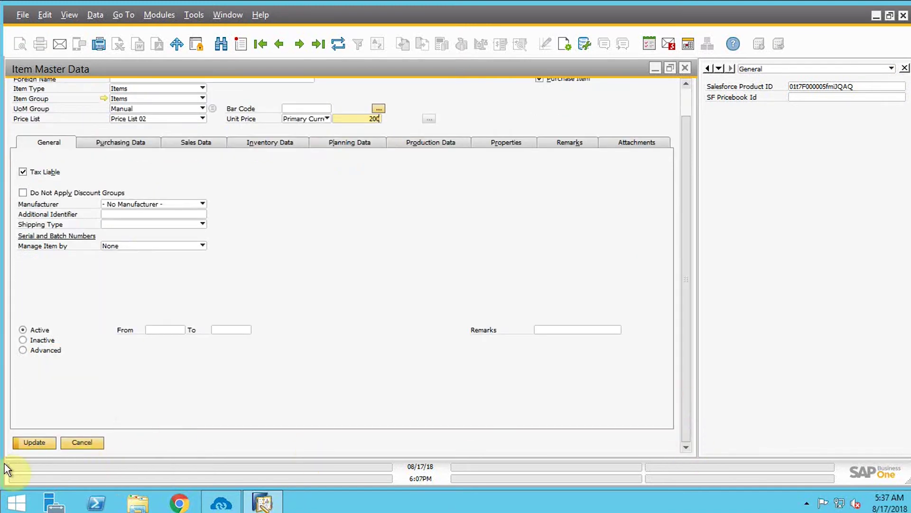
pyautogui.click(32, 442)
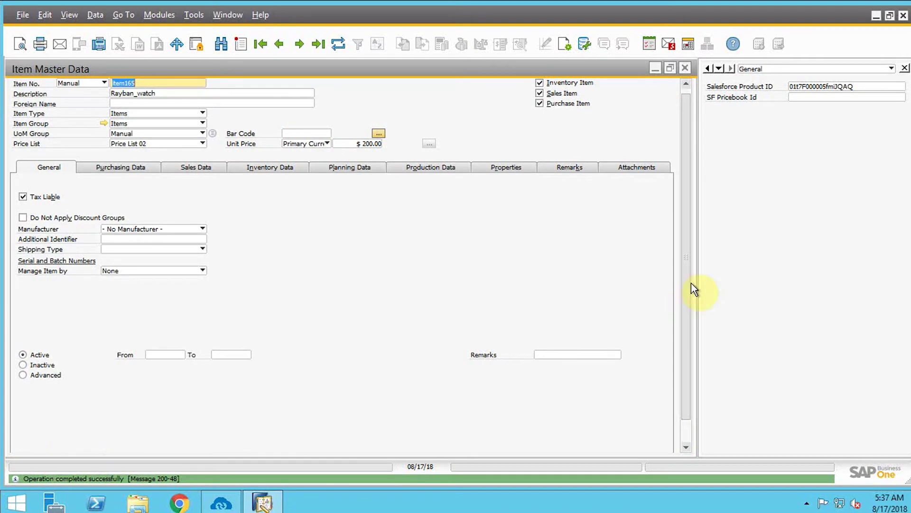
pyautogui.click(685, 68)
pyautogui.click(221, 502)
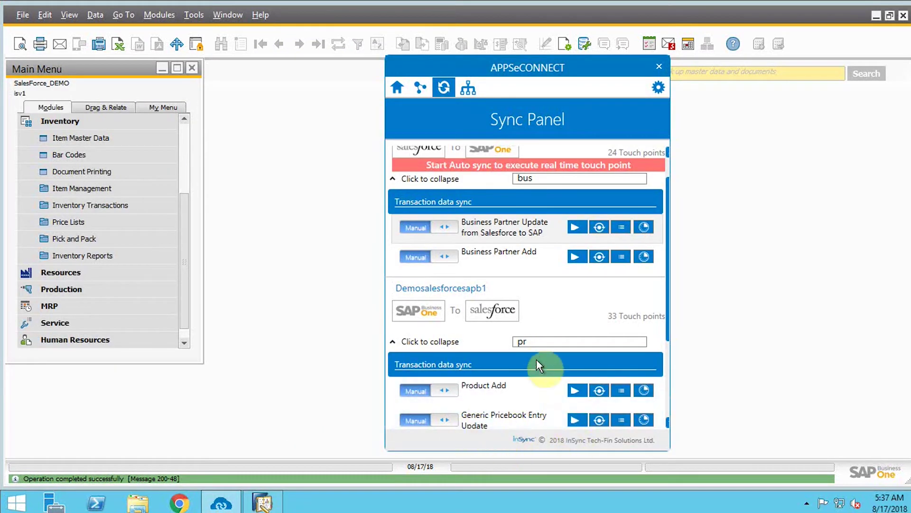
# Run the 'Product Update to salesforce' touch point and minimize the remote session.
pyautogui.click(531, 344)
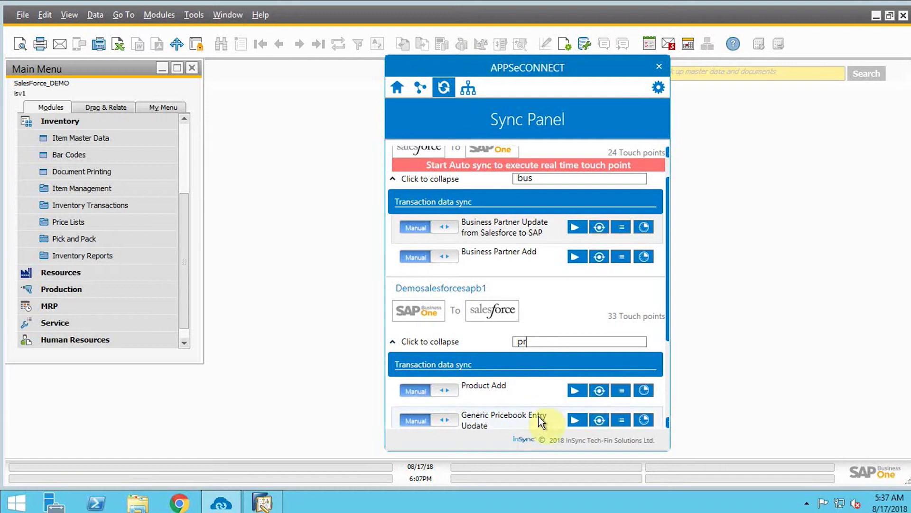
pyautogui.write('o')
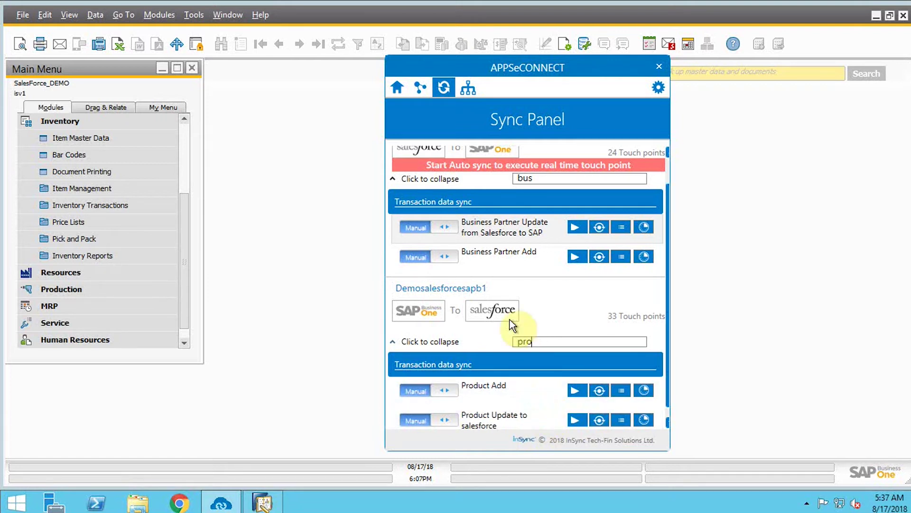
pyautogui.scroll(-1, 524, 356)
pyautogui.click(599, 409)
pyautogui.moveTo(594, 9)
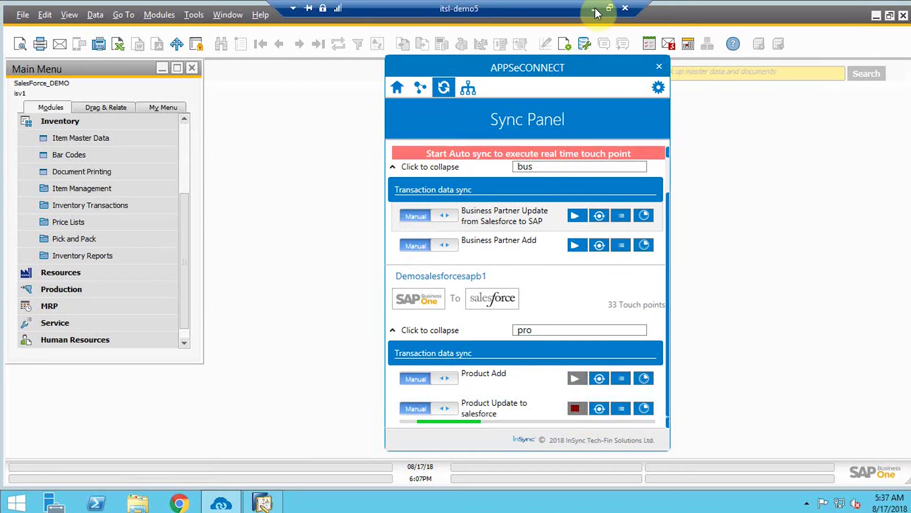
pyautogui.click(594, 8)
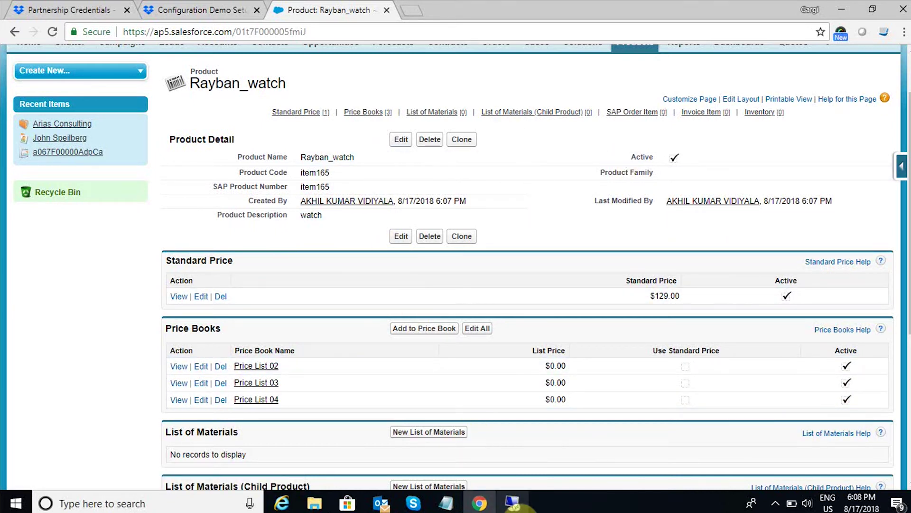
# Confirm the sync finished, then reload Rayban_watch to show Price List 02 at $200.00.
pyautogui.moveTo(513, 502)
pyautogui.click(489, 448)
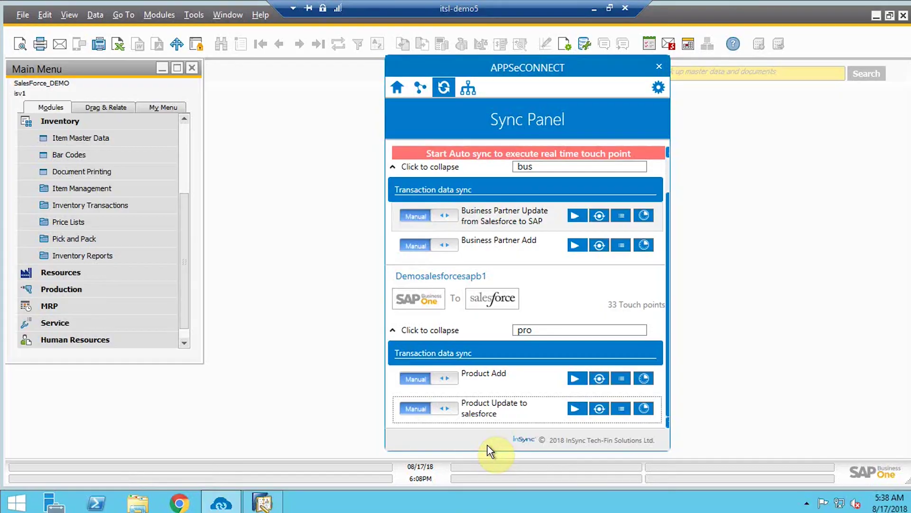
pyautogui.click(594, 8)
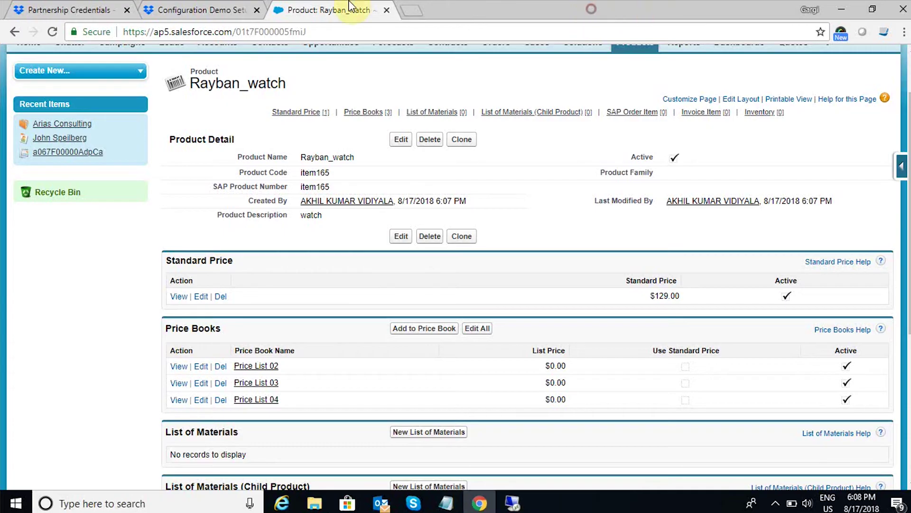
pyautogui.click(52, 31)
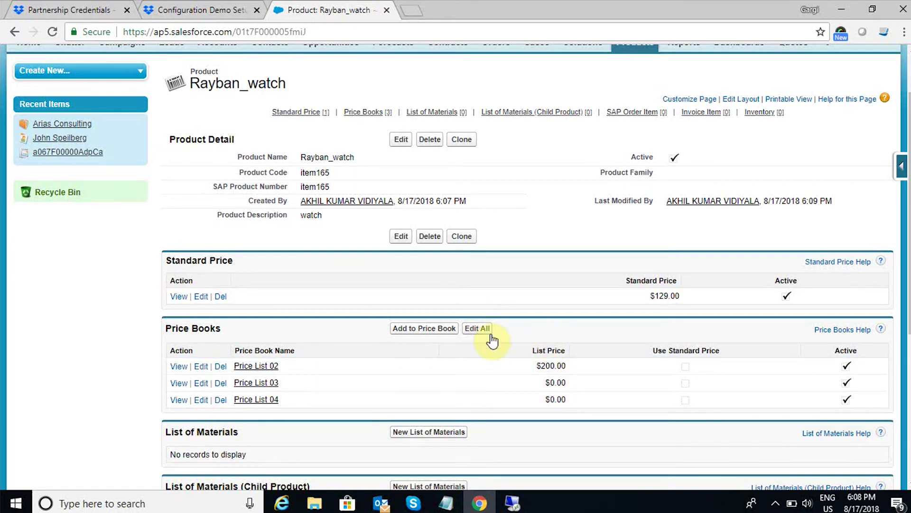
pyautogui.scroll(2, 543, 385)
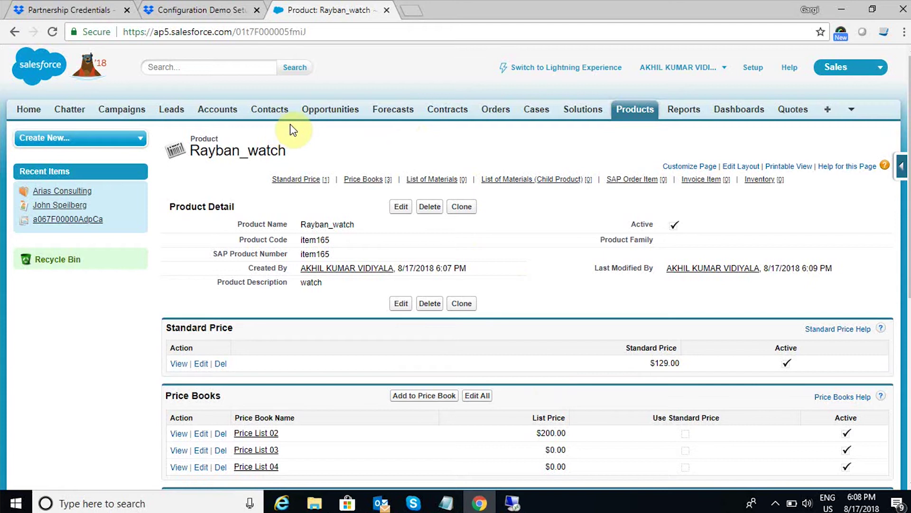
# Start a new opportunity and choose Arias Consulting as its account.
pyautogui.click(327, 111)
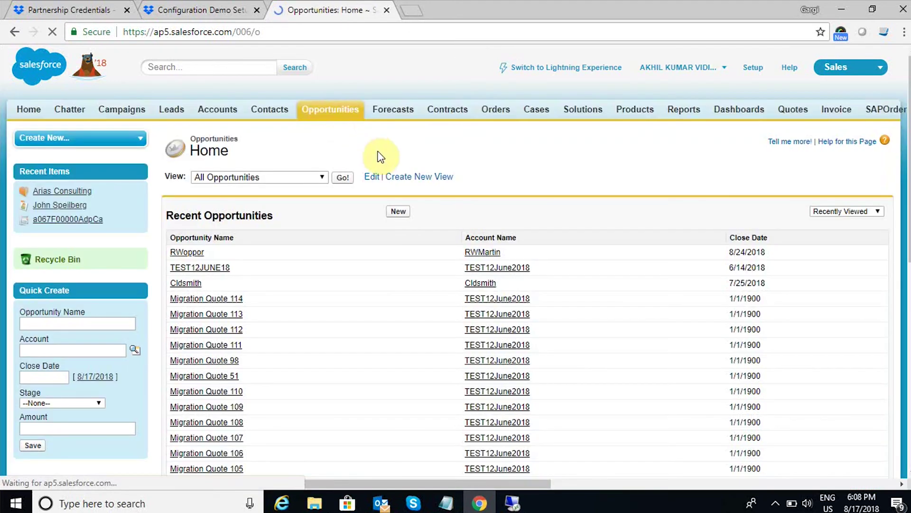
pyautogui.click(398, 212)
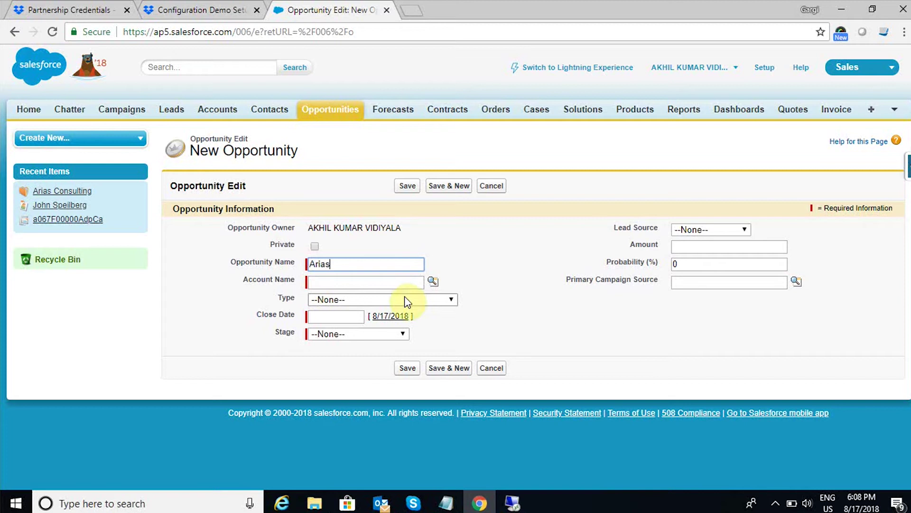
pyautogui.click(433, 281)
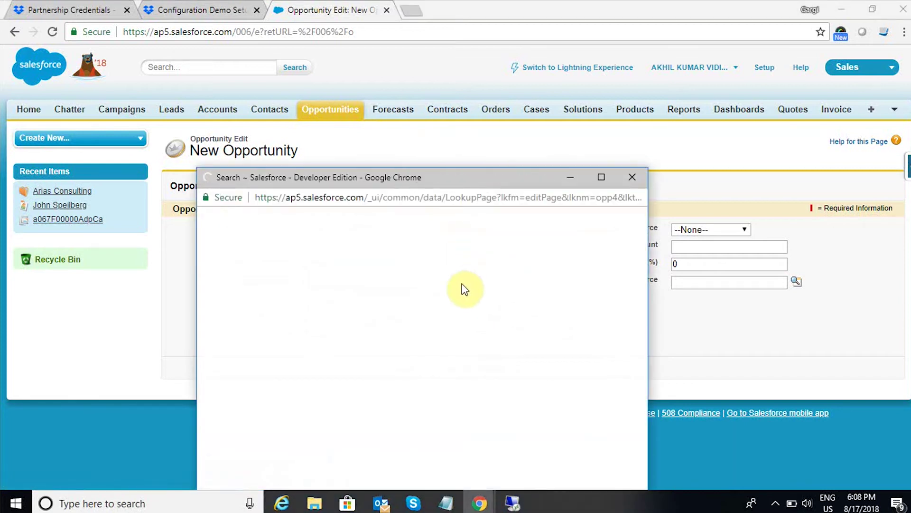
pyautogui.click(289, 247)
pyautogui.write('Arias')
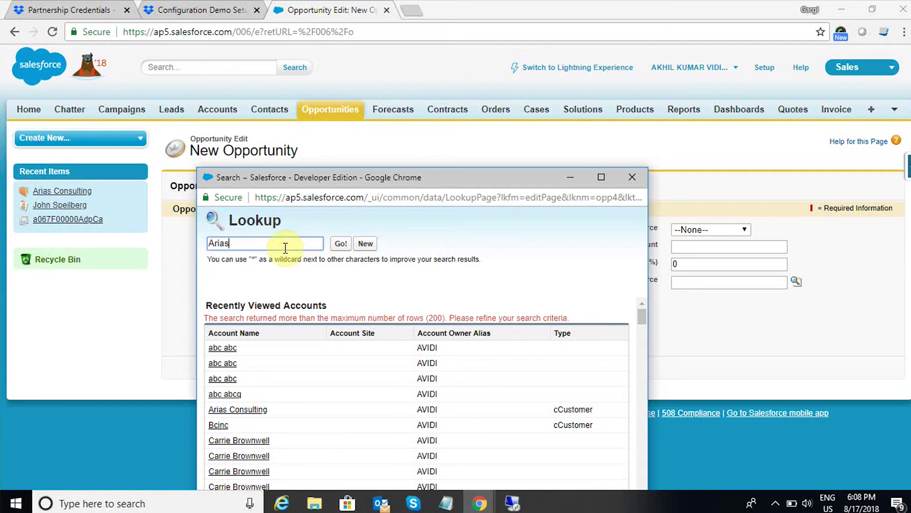
pyautogui.click(341, 243)
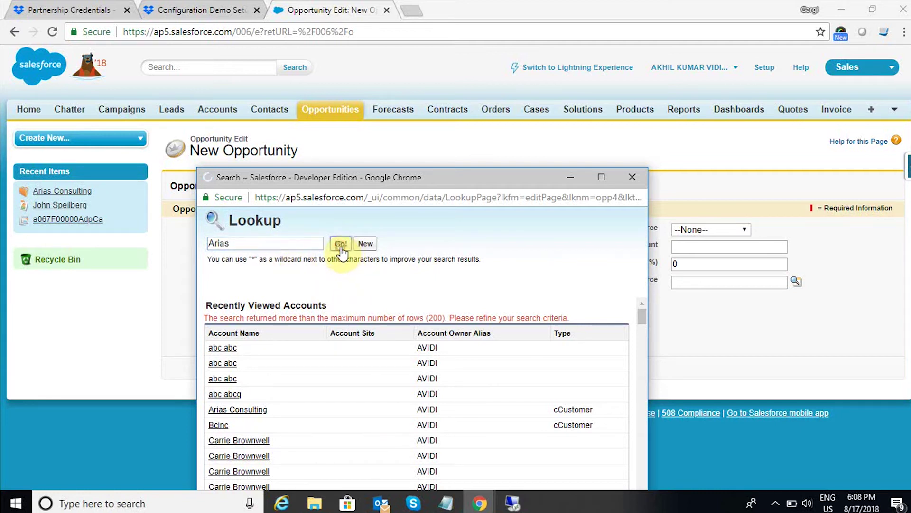
pyautogui.click(225, 348)
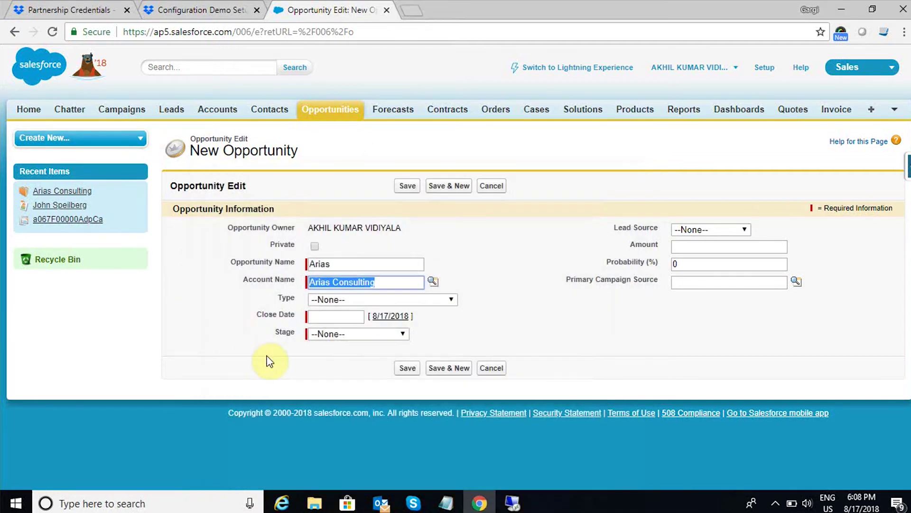
# Set type Existing Customer - Upgrade, close date 8/23/2018 and stage Qualification.
pyautogui.click(415, 304)
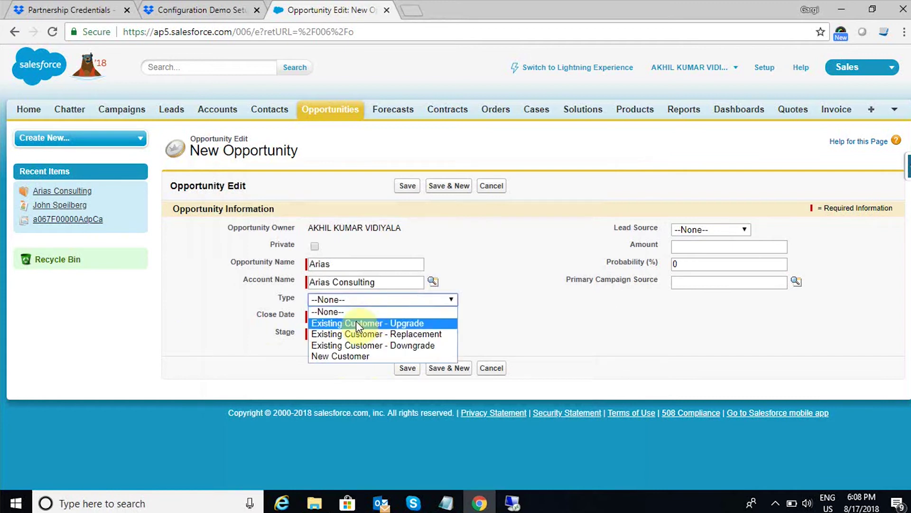
pyautogui.click(370, 322)
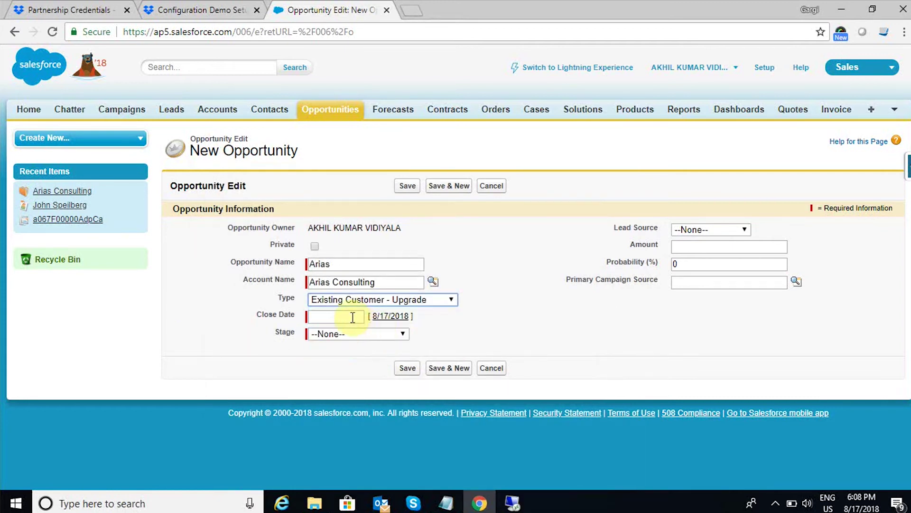
pyautogui.click(353, 317)
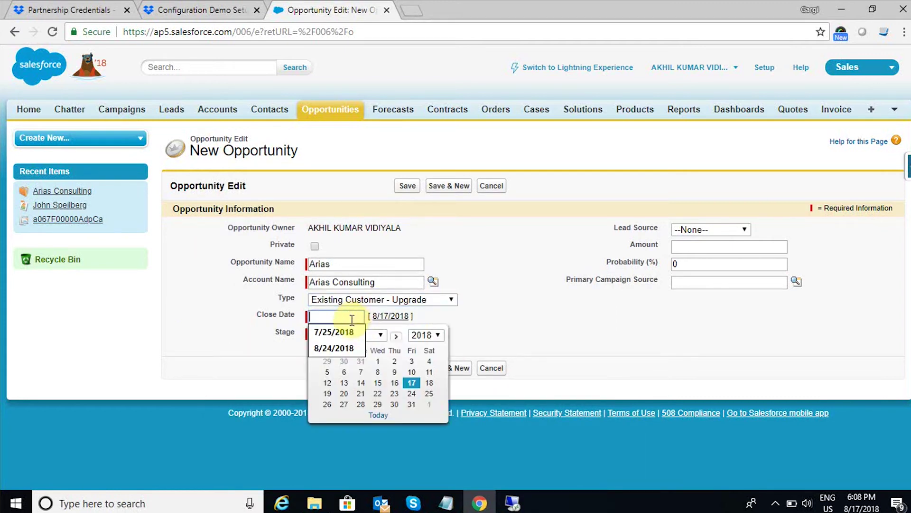
pyautogui.click(394, 393)
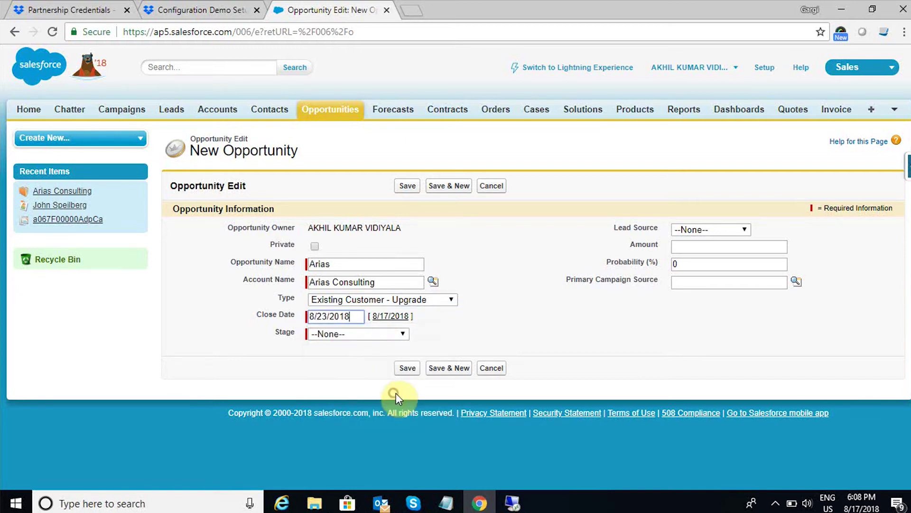
pyautogui.click(399, 335)
pyautogui.click(360, 369)
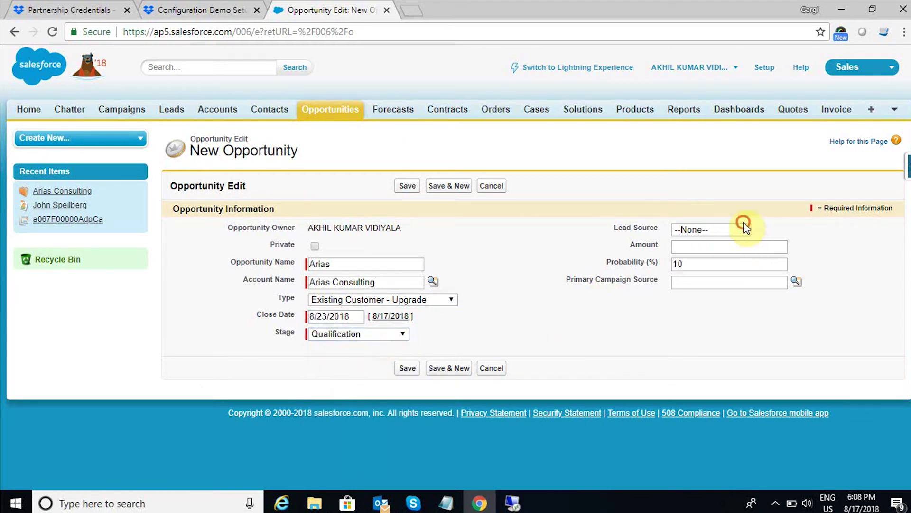
# Set lead source Phone Inquiry and amount $1,000, then save the Arias opportunity.
pyautogui.click(745, 230)
pyautogui.click(716, 264)
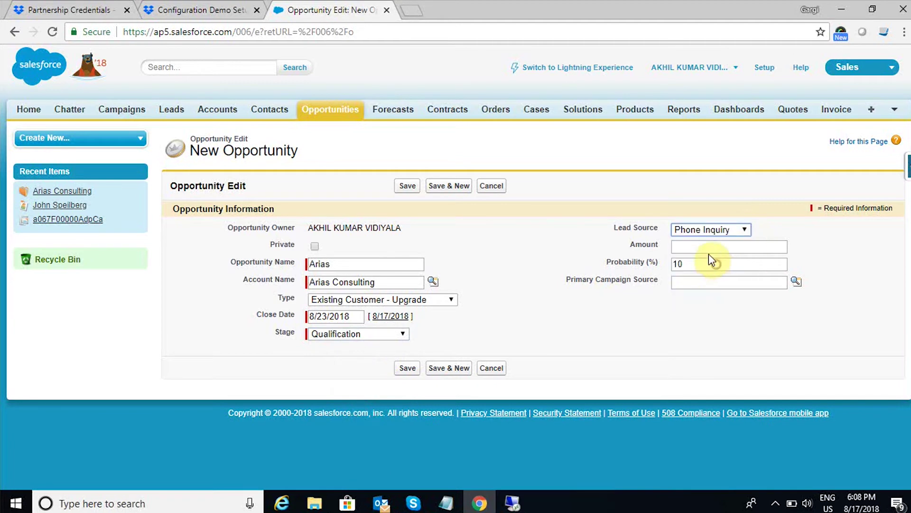
pyautogui.click(706, 248)
pyautogui.write('1000')
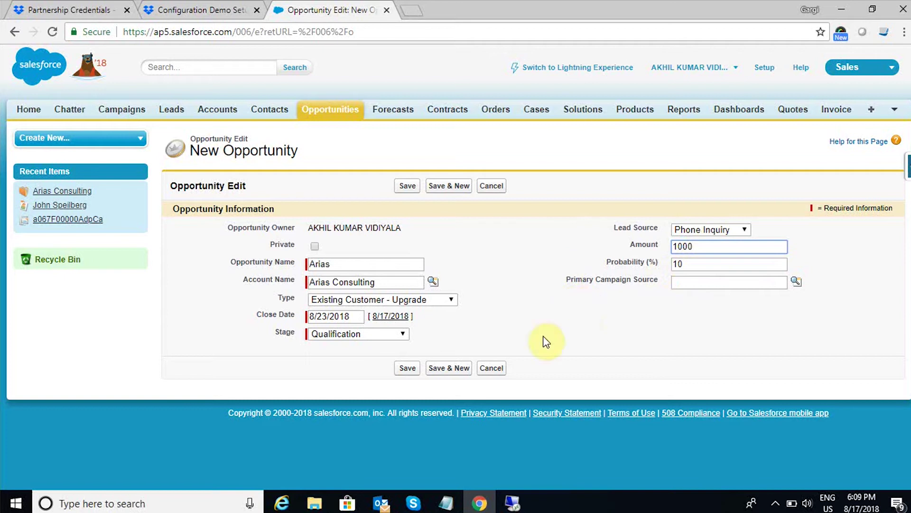
pyautogui.click(416, 367)
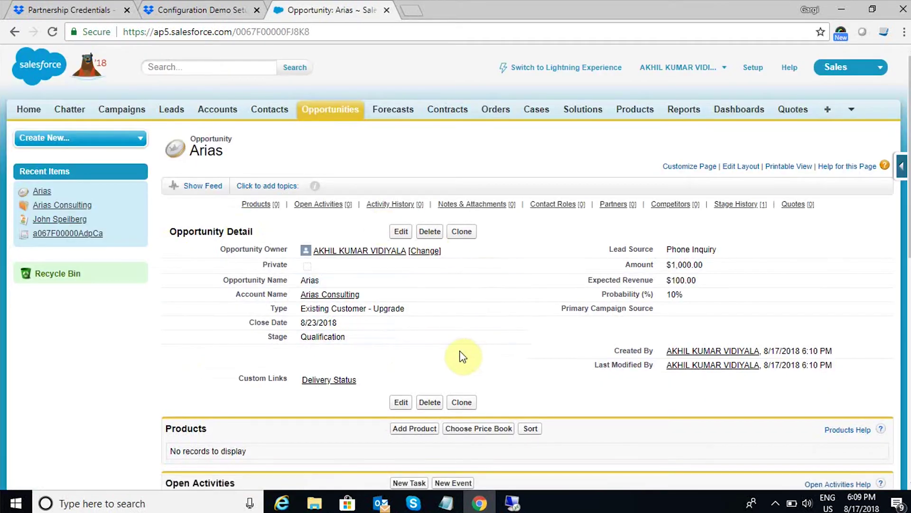
pyautogui.scroll(-8, 463, 356)
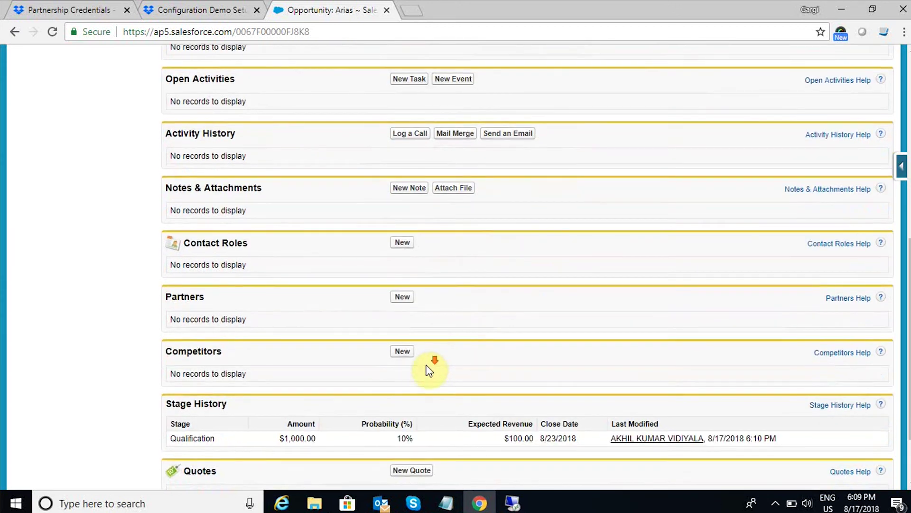
pyautogui.scroll(-2, 427, 371)
# Name the new quote SalesArias, set status Accepted, expiration 8/23/2018, and save.
pyautogui.click(411, 384)
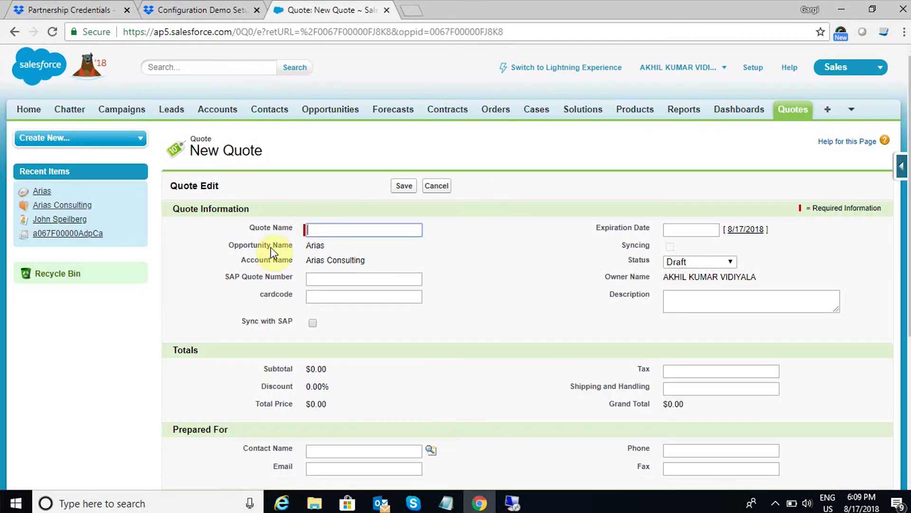
pyautogui.write('Sa')
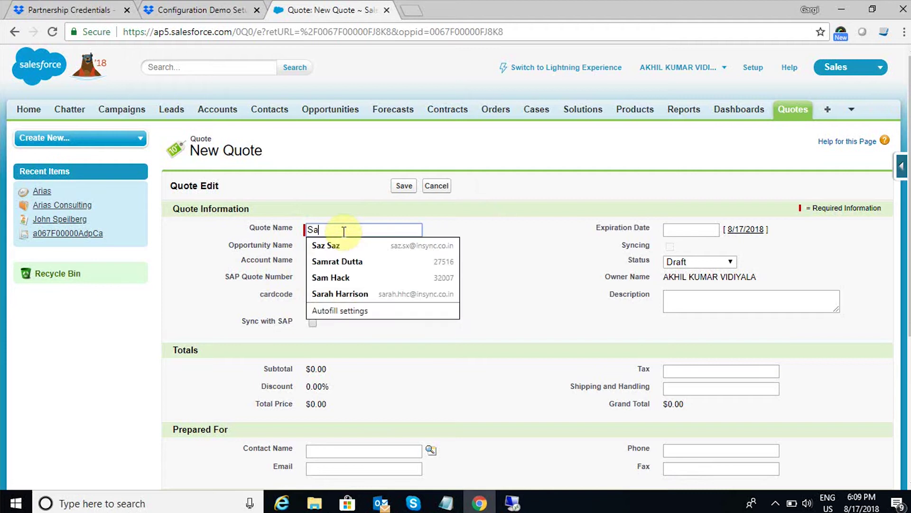
pyautogui.write('lesArias')
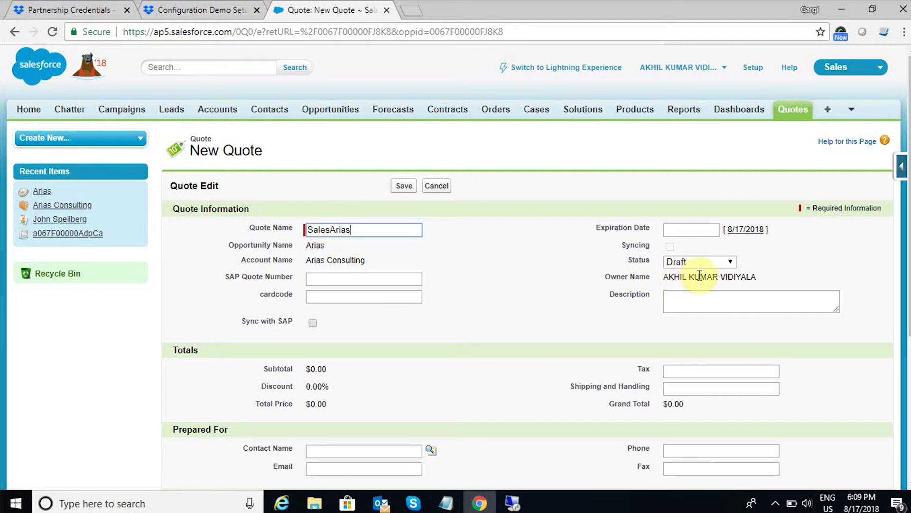
pyautogui.click(714, 264)
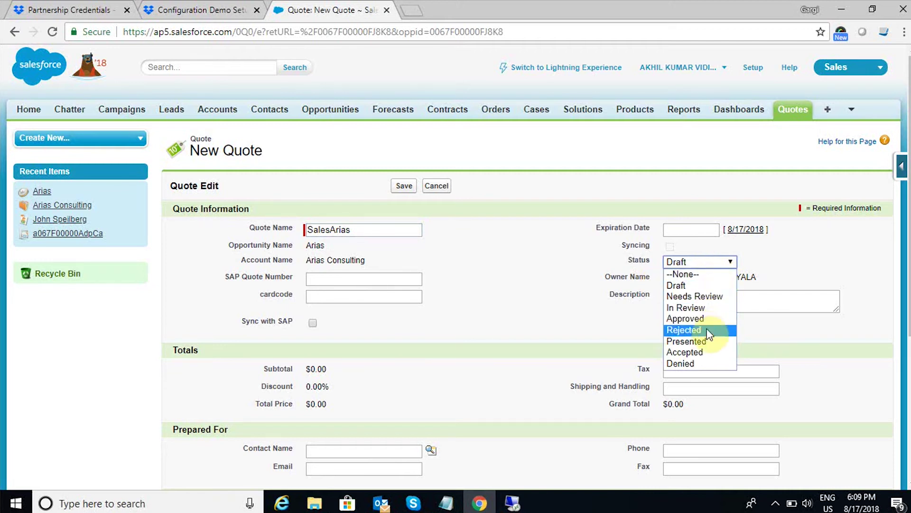
pyautogui.click(698, 352)
pyautogui.click(694, 229)
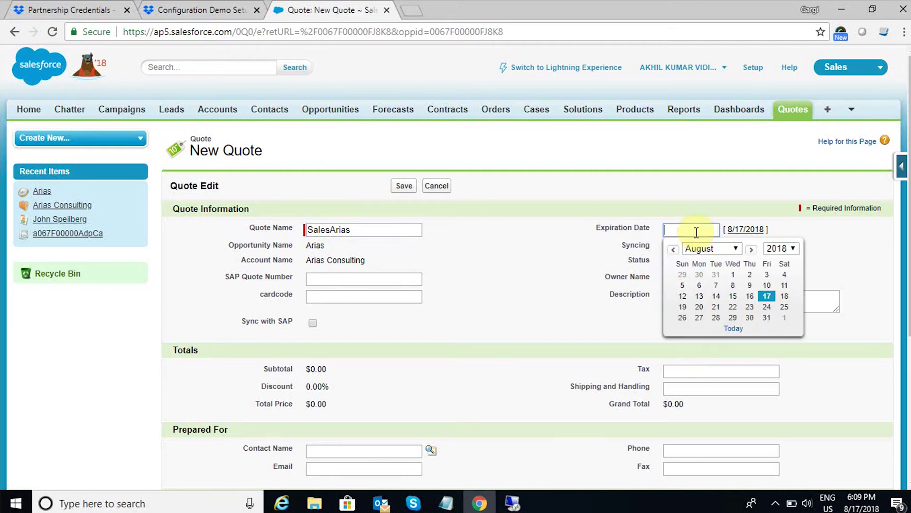
pyautogui.click(750, 315)
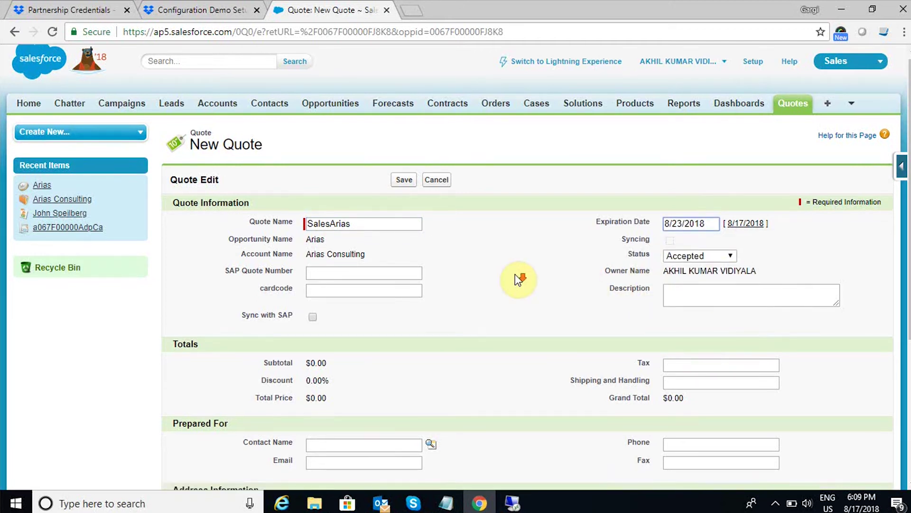
pyautogui.scroll(-5, 518, 280)
pyautogui.click(407, 423)
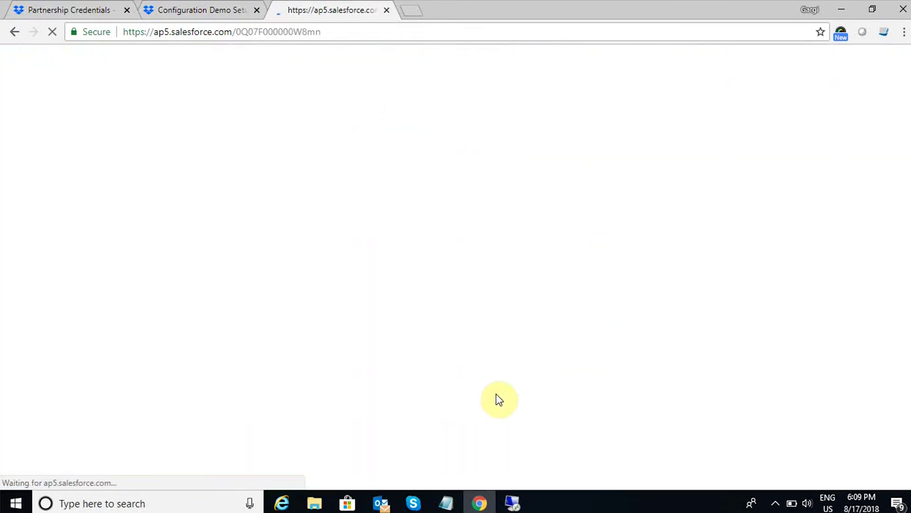
# Add a quote line by searching Product Name for 'Rayban' and selecting Rayban_watch.
pyautogui.scroll(-6, 492, 384)
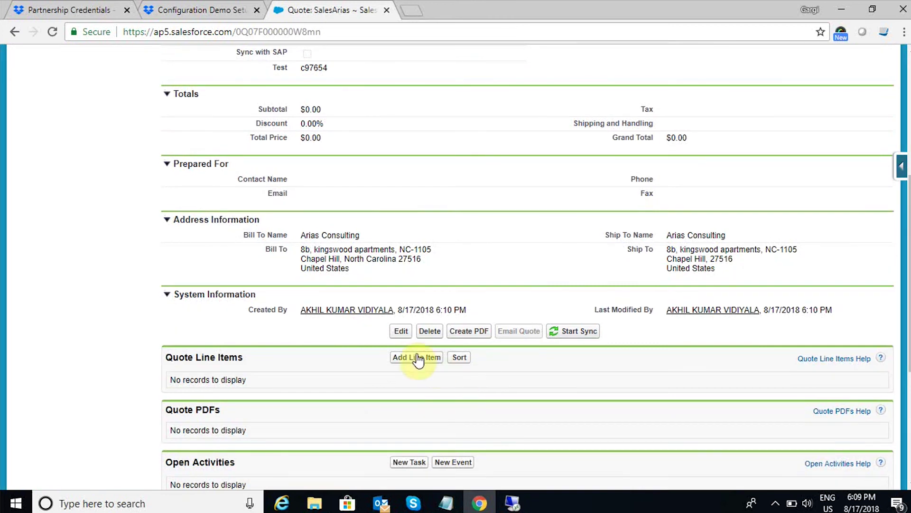
pyautogui.click(416, 360)
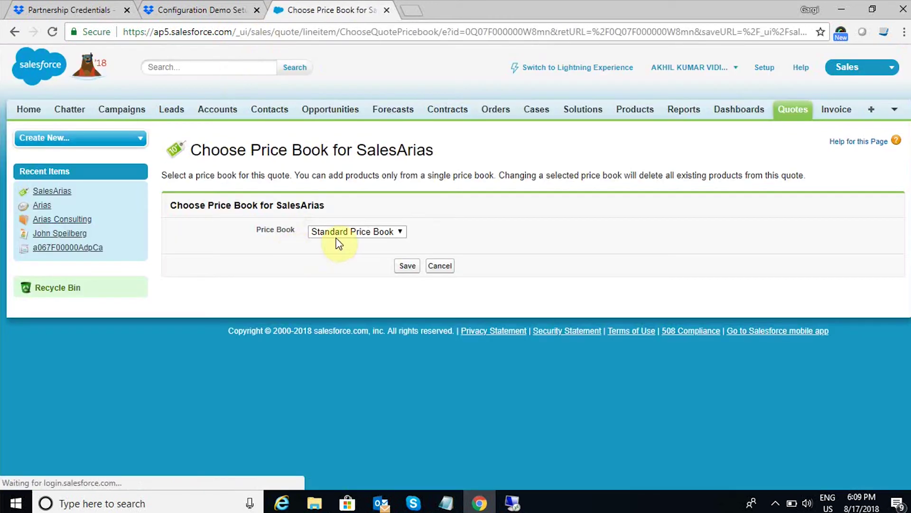
pyautogui.click(407, 268)
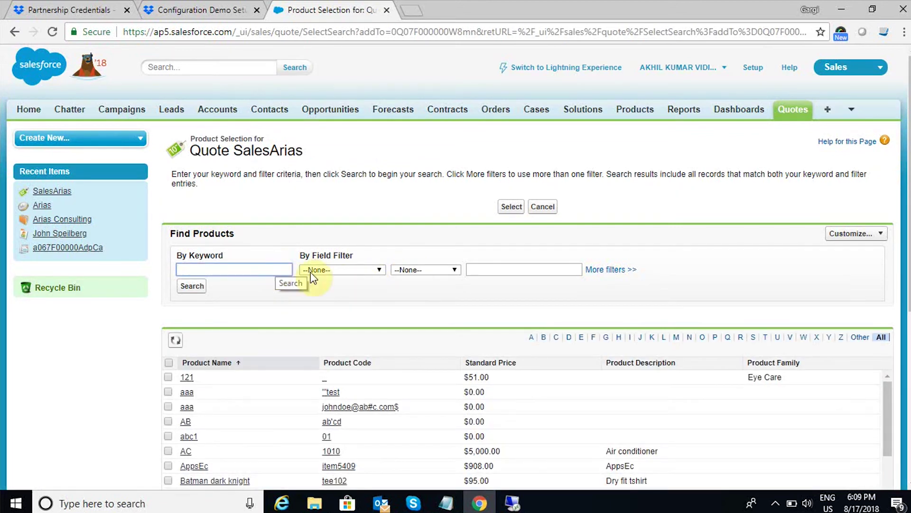
pyautogui.click(339, 271)
pyautogui.click(341, 309)
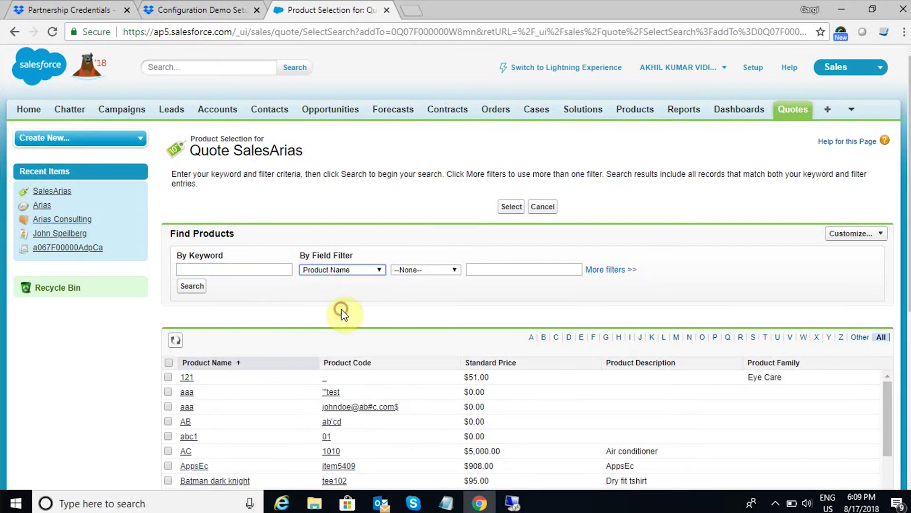
pyautogui.click(242, 270)
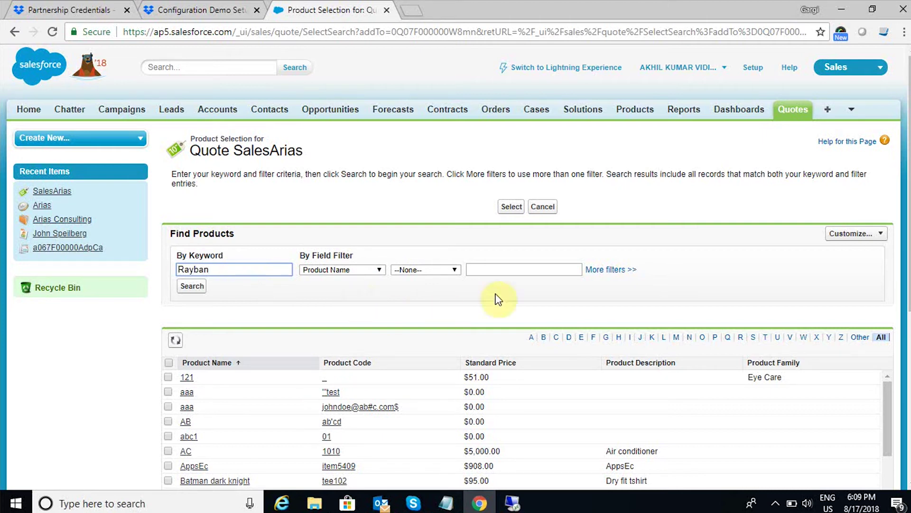
pyautogui.click(192, 286)
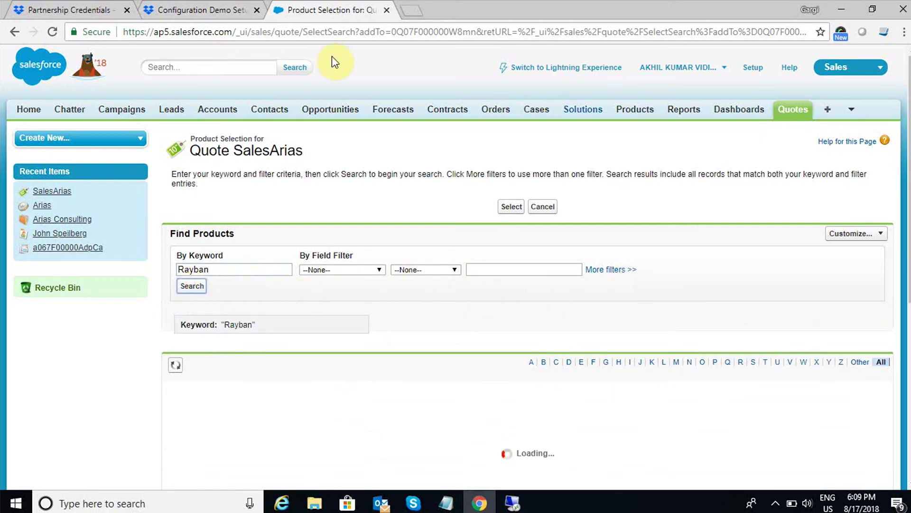
pyautogui.click(169, 401)
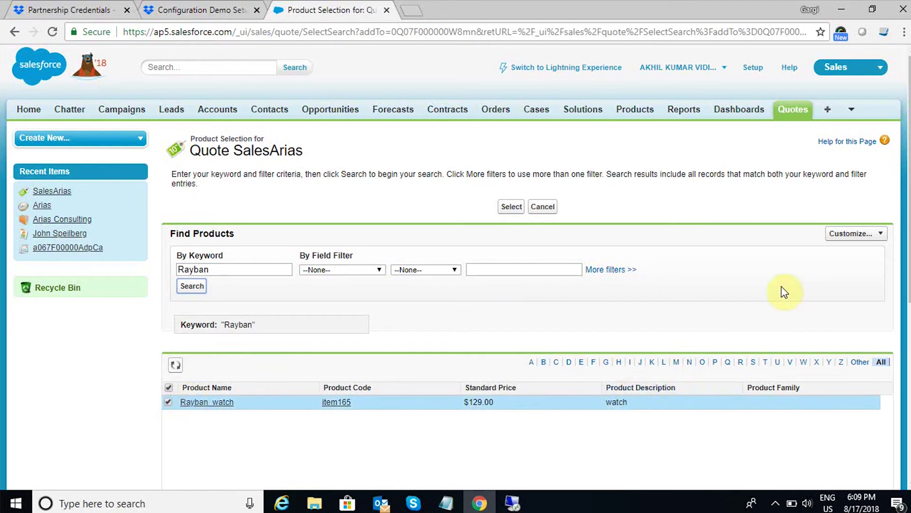
pyautogui.click(511, 206)
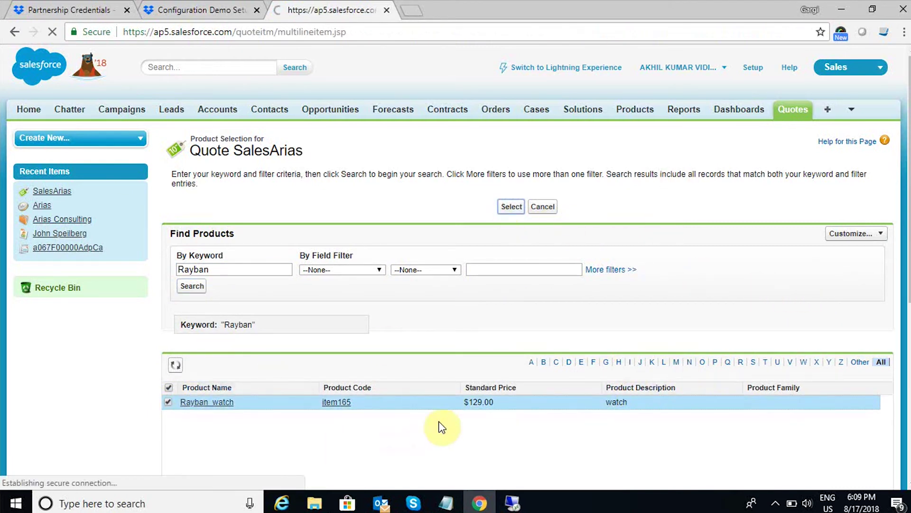
# Give the Rayban_watch line quantity 1 and a 5% discount, then save it.
pyautogui.click(440, 261)
pyautogui.write('1')
pyautogui.click(607, 261)
pyautogui.write('5')
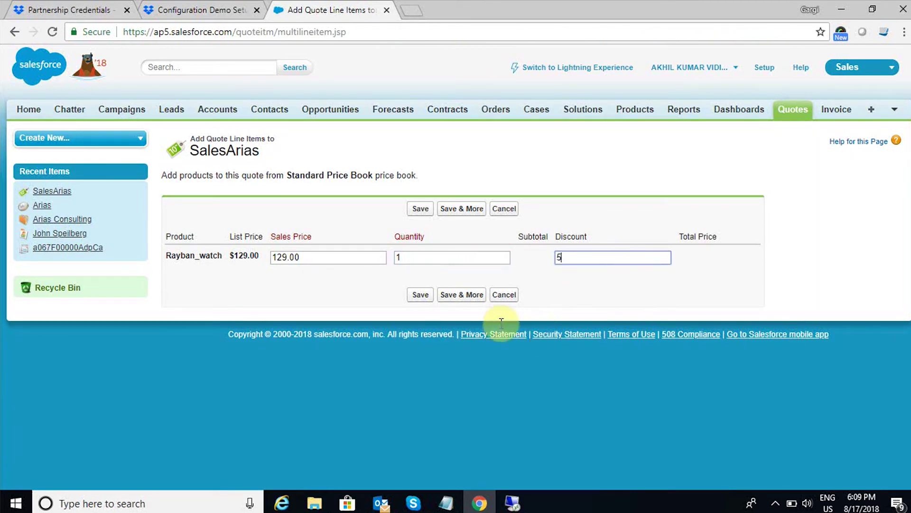
pyautogui.click(421, 294)
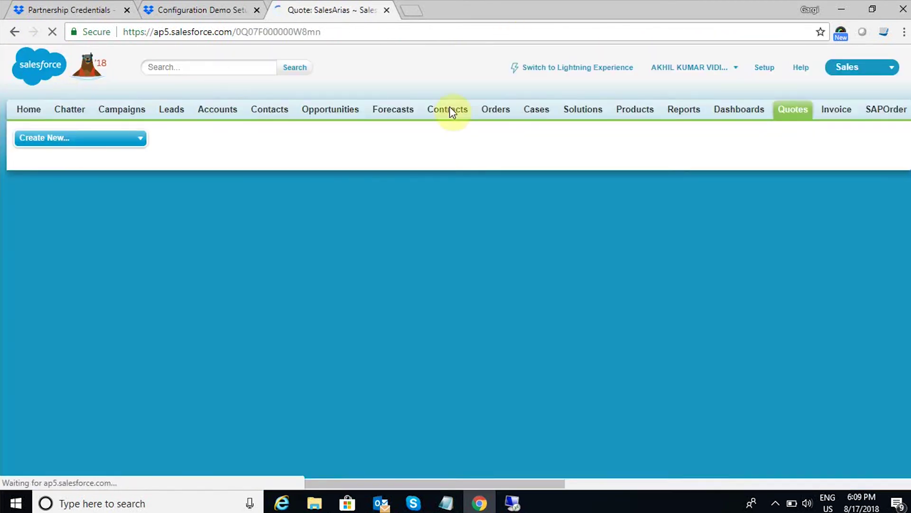
pyautogui.scroll(-9, 265, 379)
pyautogui.scroll(-3, 265, 380)
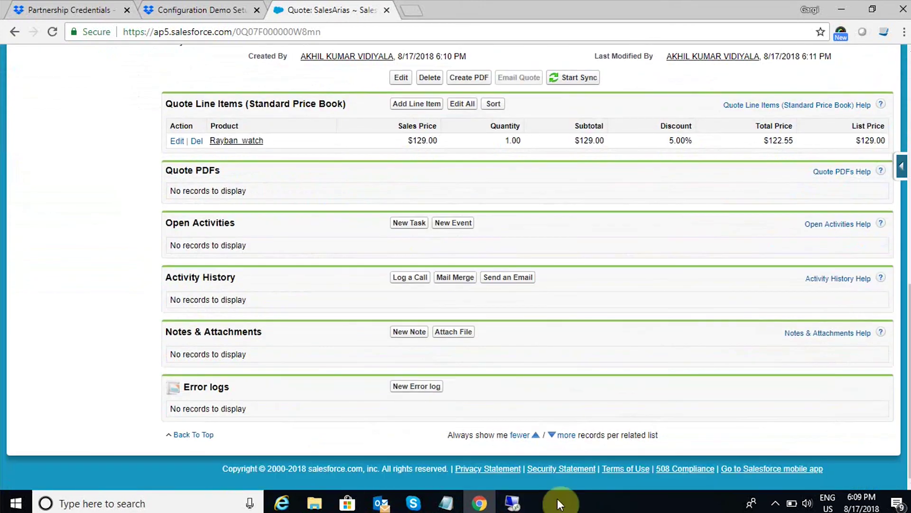
pyautogui.click(512, 502)
# Filter the Sync Panel by 'sa', run Salesforce Quotation, and close the panel.
pyautogui.click(538, 167)
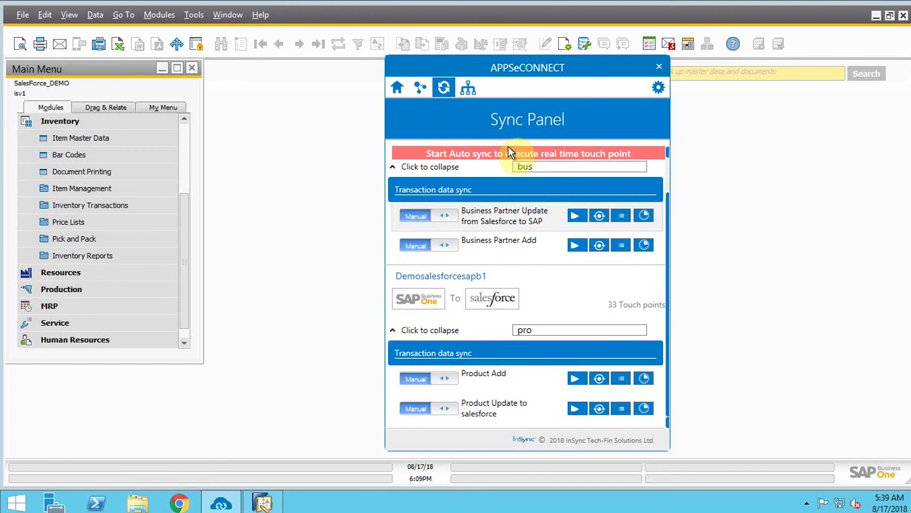
pyautogui.press('BackSpace')
pyautogui.press('BackSpace')
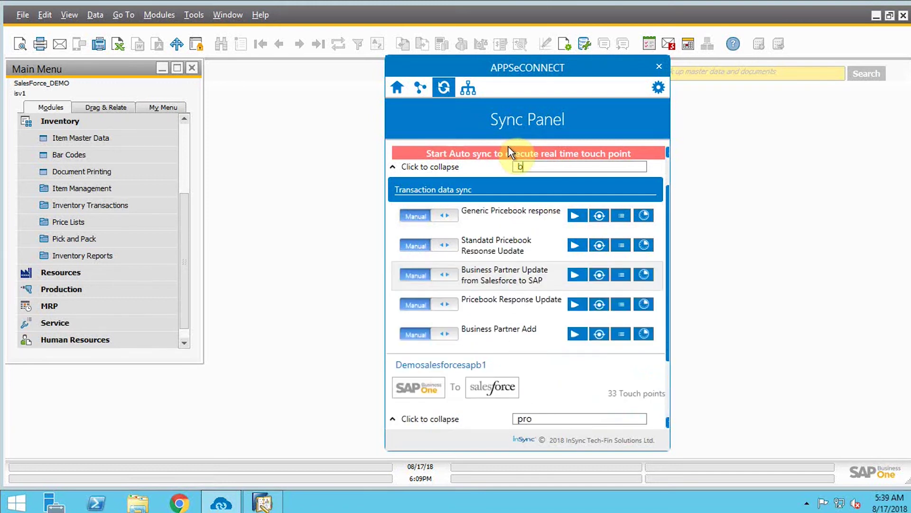
pyautogui.press('BackSpace')
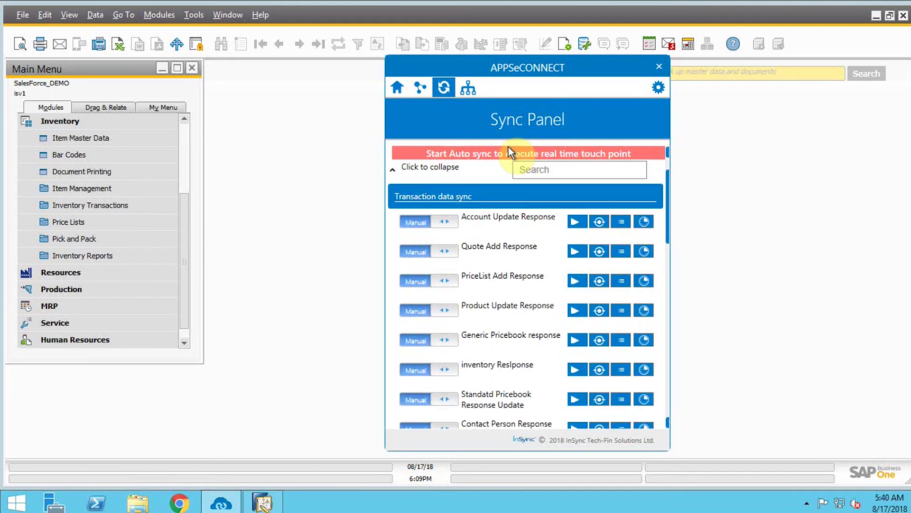
pyautogui.write('sal')
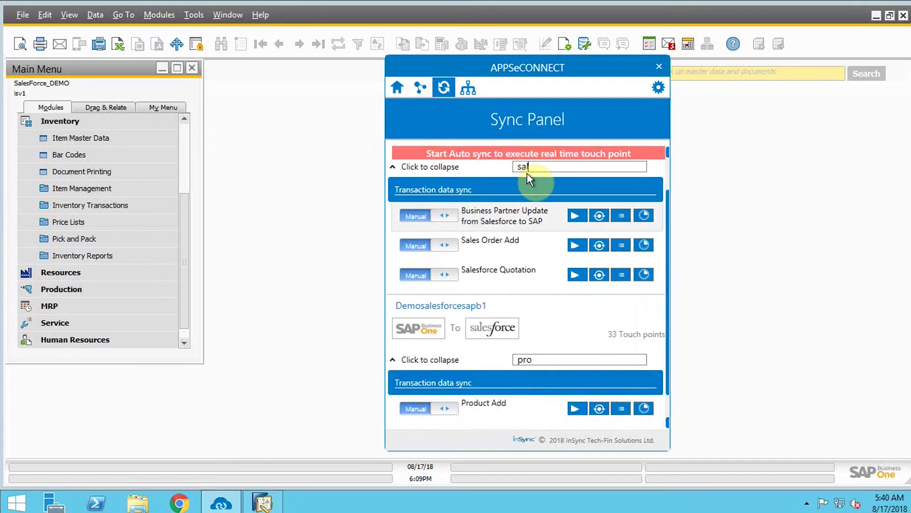
pyautogui.click(578, 275)
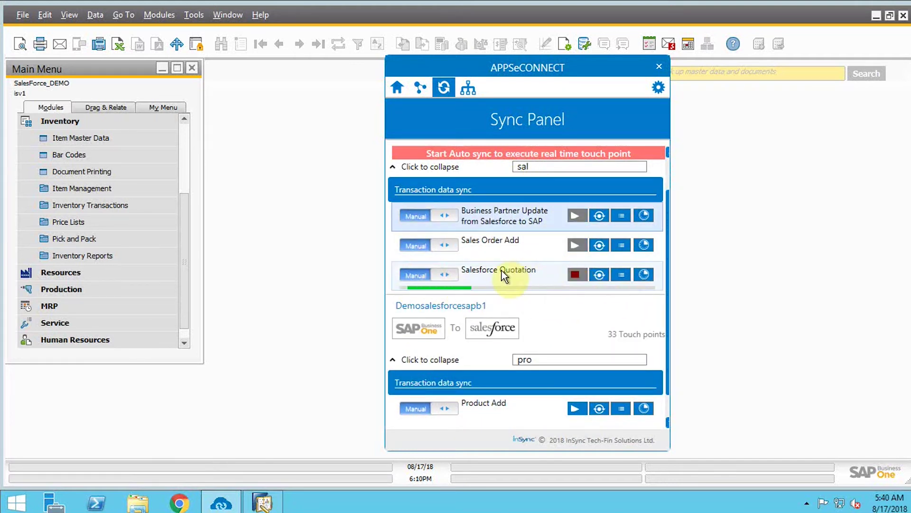
pyautogui.click(340, 221)
# Open Sales Quotation under Sales - A/R, check sync progress, and jump to quotation 122.
pyautogui.click(143, 124)
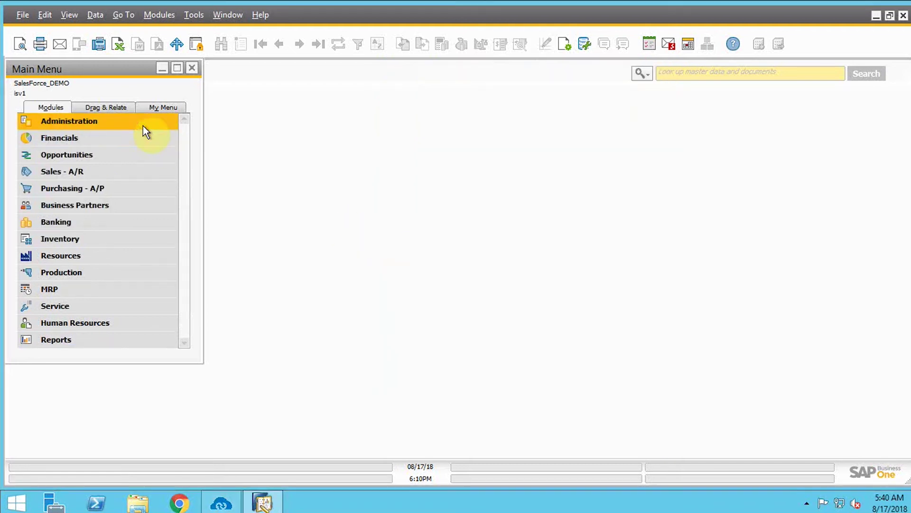
pyautogui.click(84, 173)
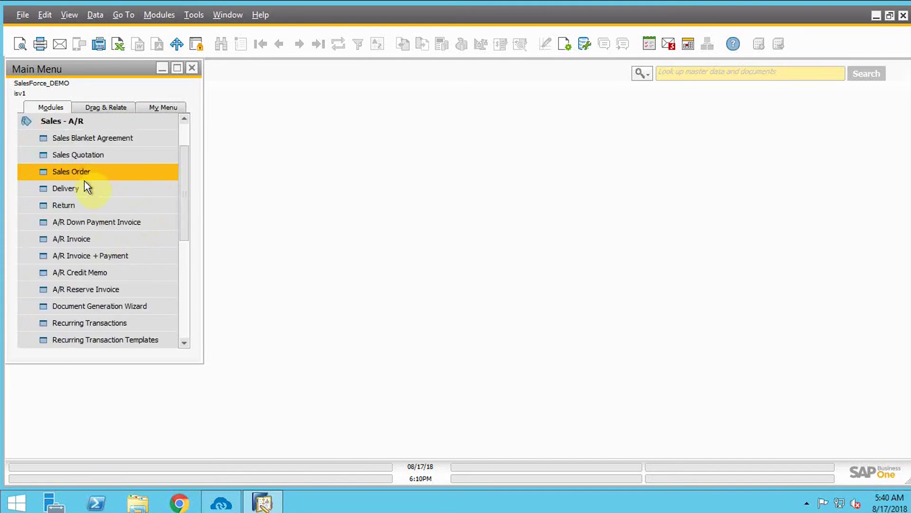
pyautogui.click(76, 157)
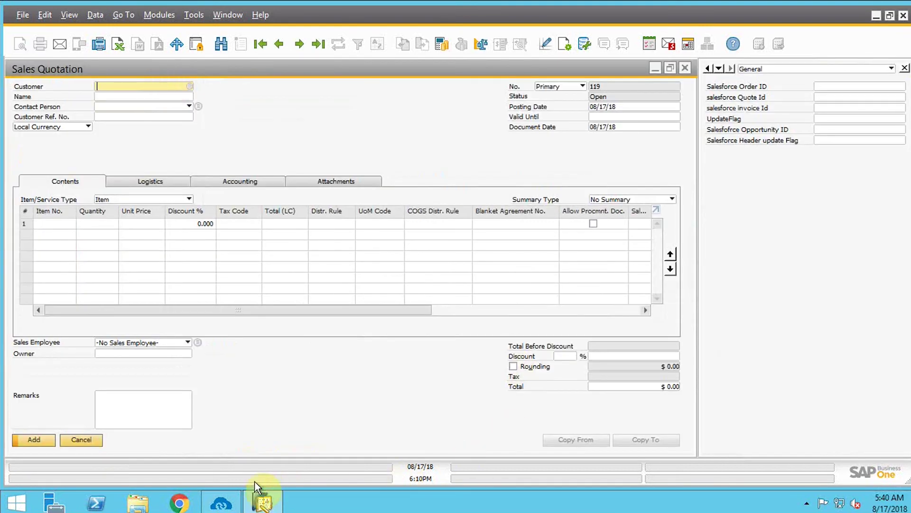
pyautogui.click(237, 507)
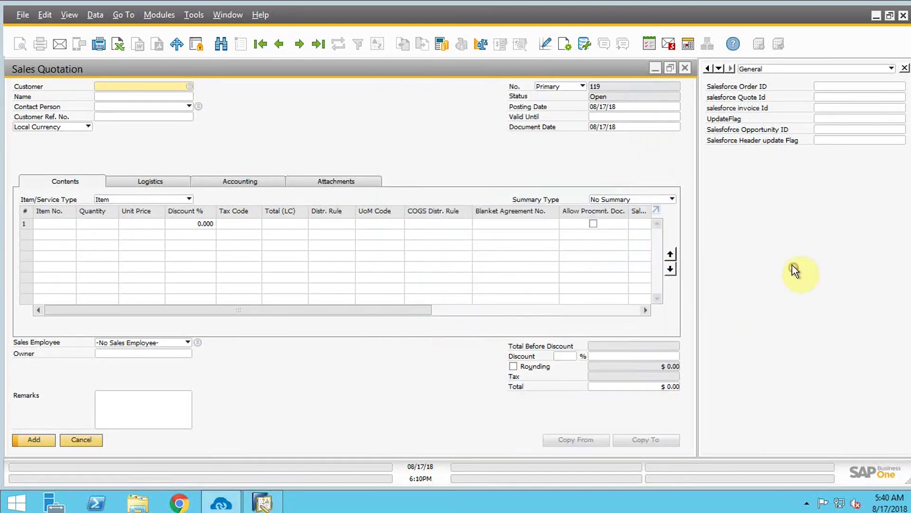
pyautogui.click(793, 267)
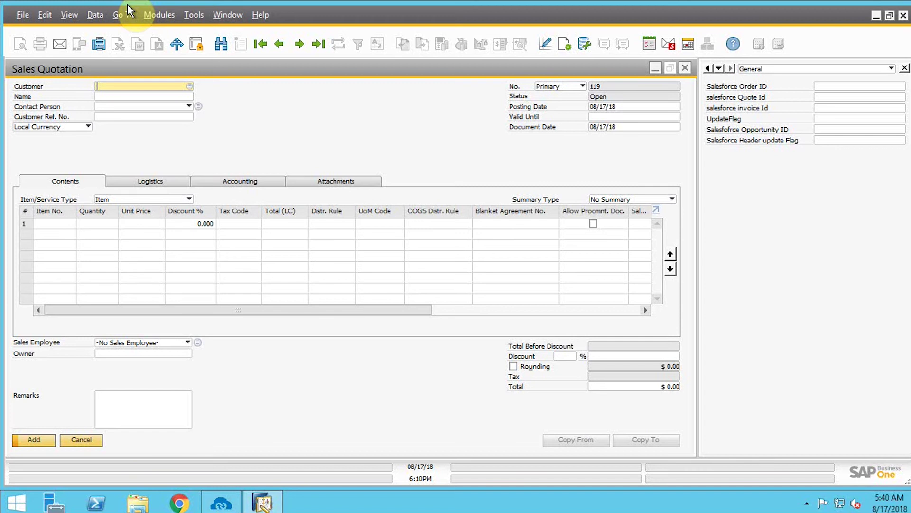
pyautogui.click(221, 502)
pyautogui.click(779, 311)
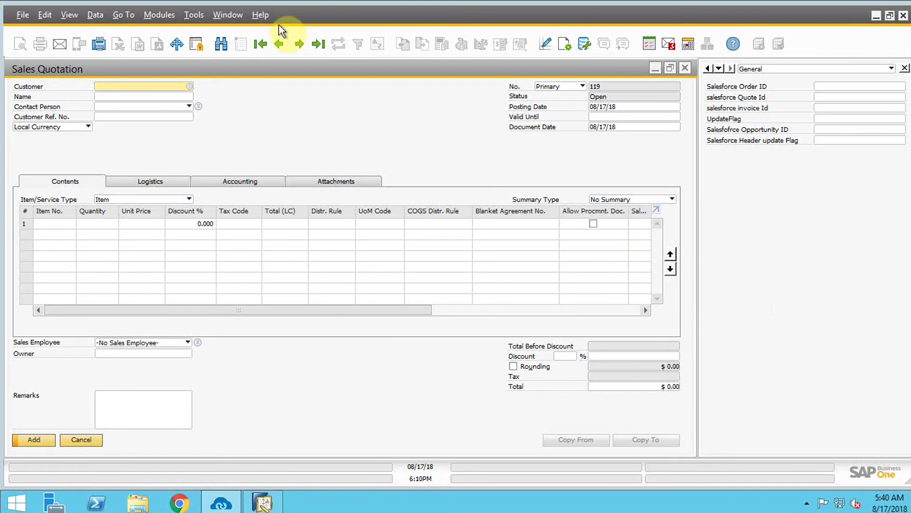
pyautogui.click(317, 45)
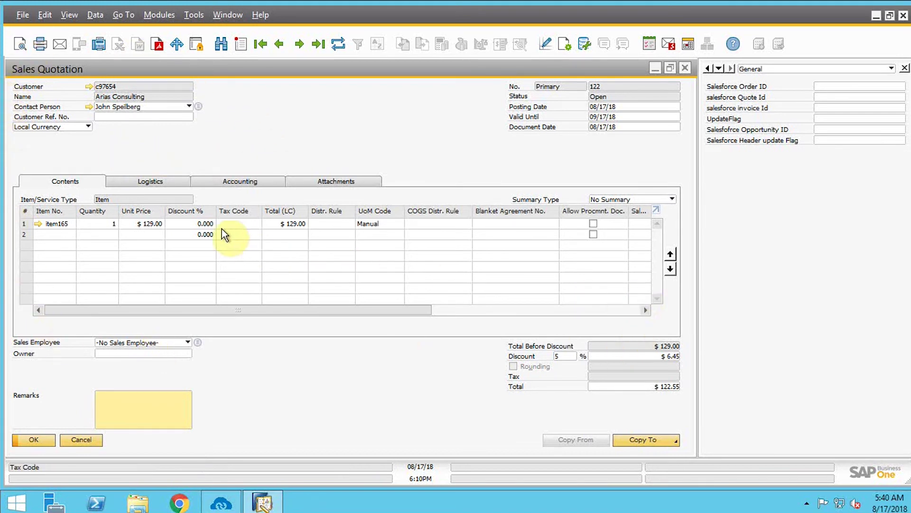
# Copy quotation 122 to a sales order and set its delivery date to 08/23/18.
pyautogui.click(166, 181)
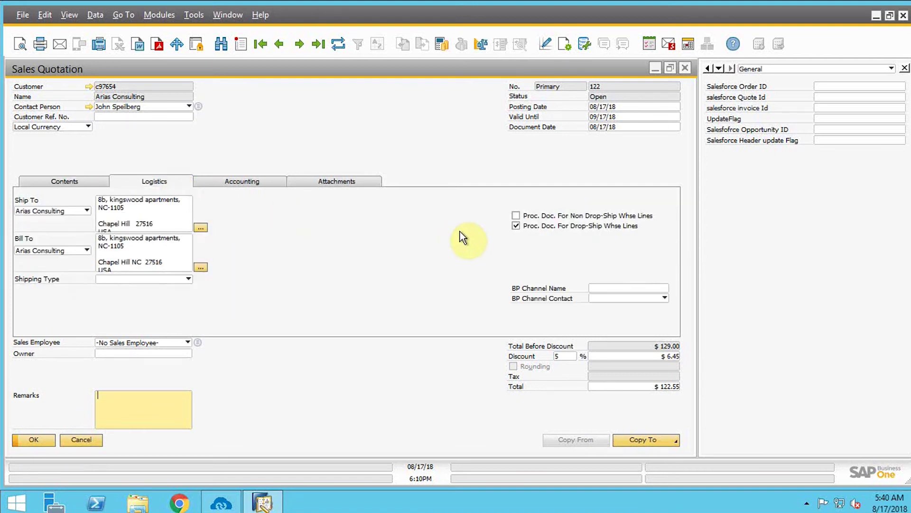
pyautogui.click(673, 443)
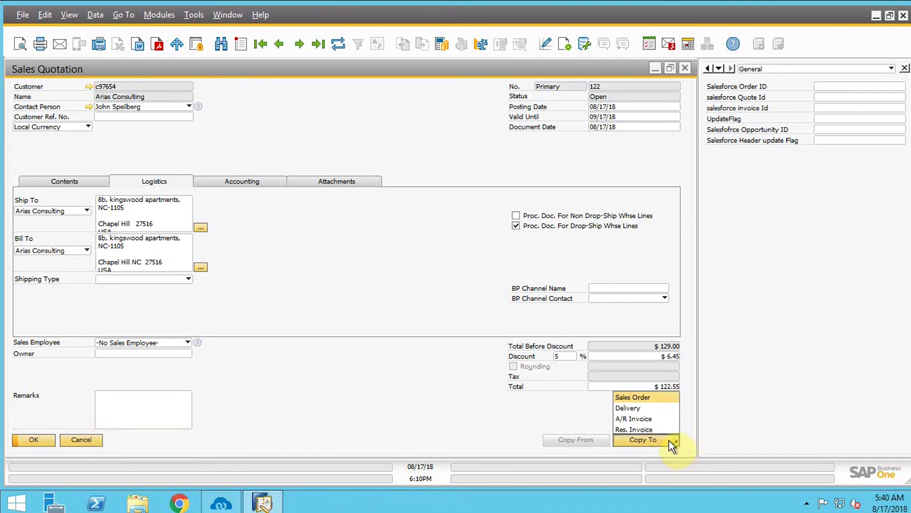
pyautogui.click(644, 397)
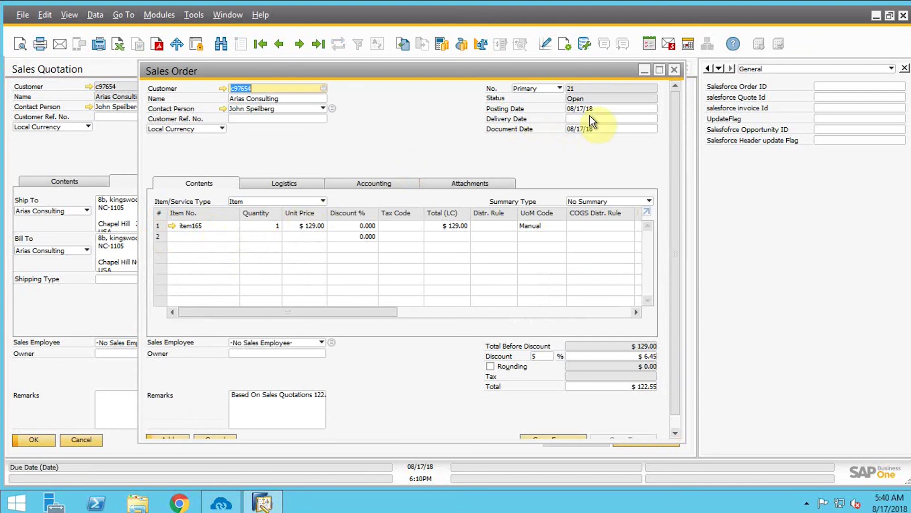
pyautogui.click(279, 182)
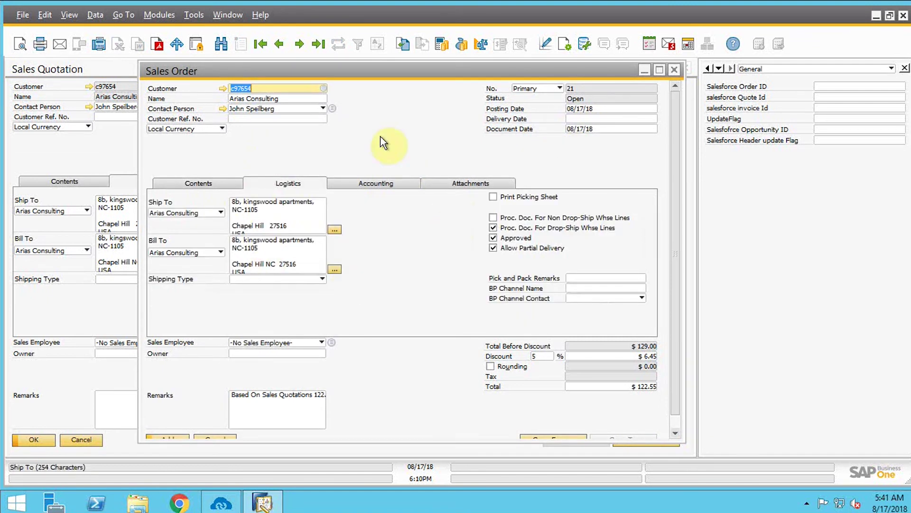
pyautogui.click(574, 117)
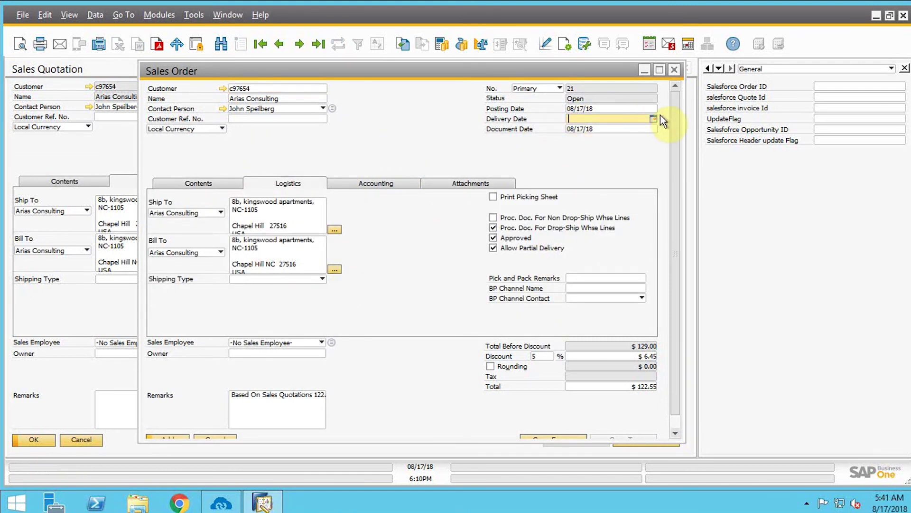
pyautogui.click(653, 118)
pyautogui.click(622, 210)
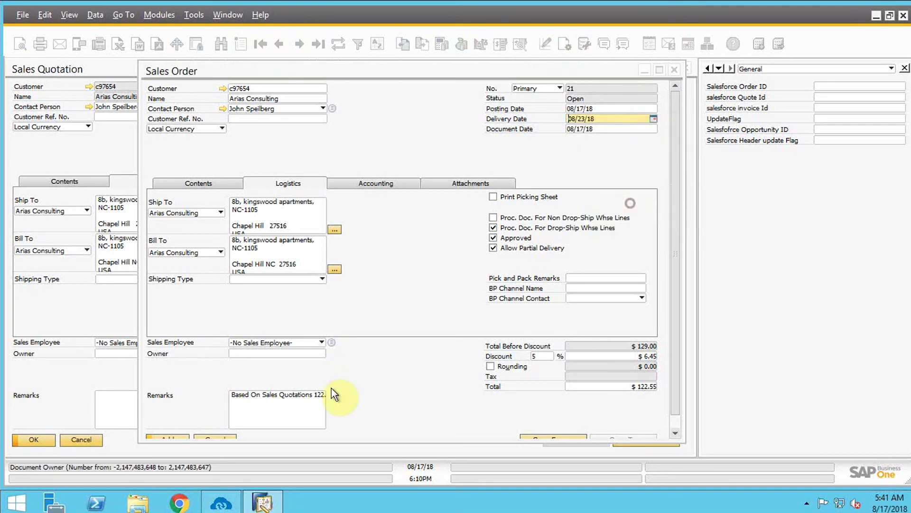
# Add sales order 21 with the new date applied to all rows, then close the form.
pyautogui.scroll(-1, 285, 408)
pyautogui.click(167, 426)
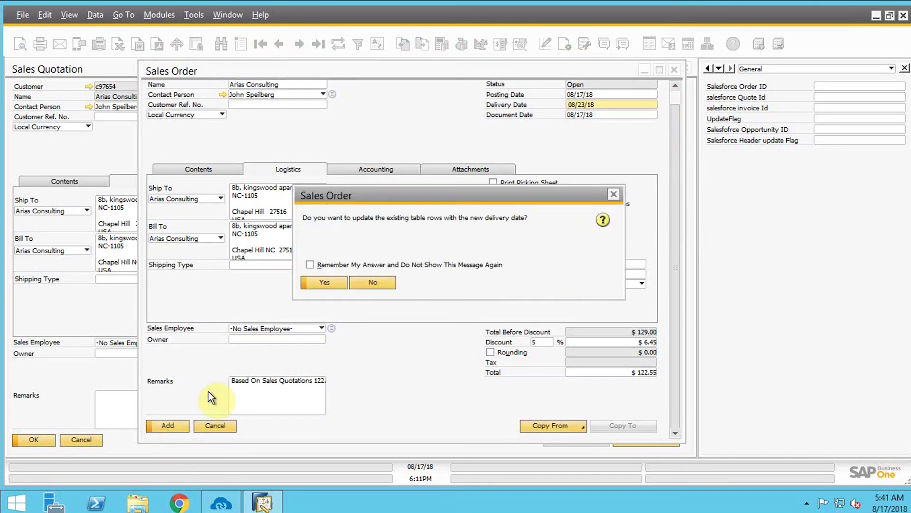
pyautogui.click(331, 282)
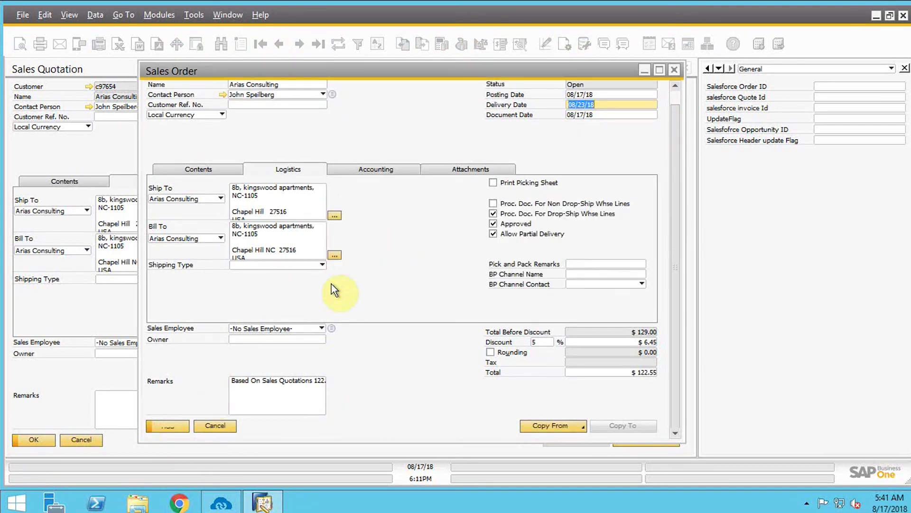
pyautogui.click(172, 428)
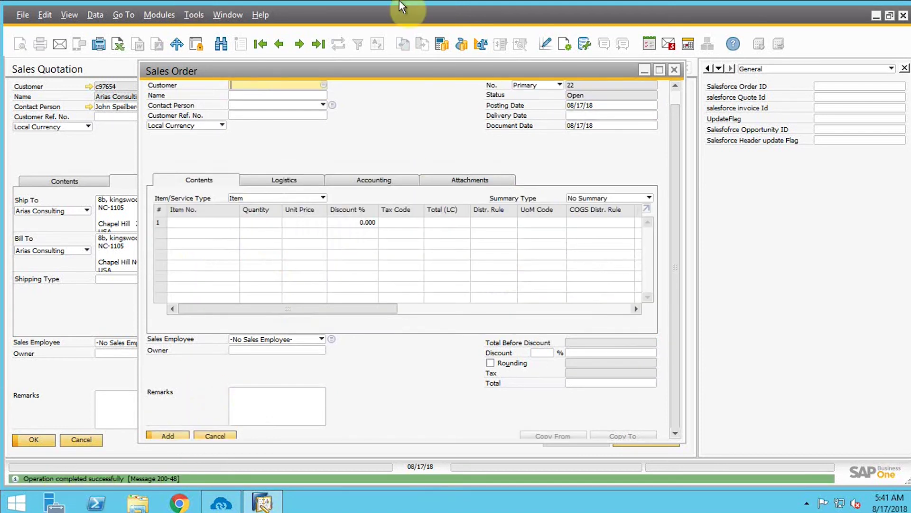
pyautogui.click(674, 69)
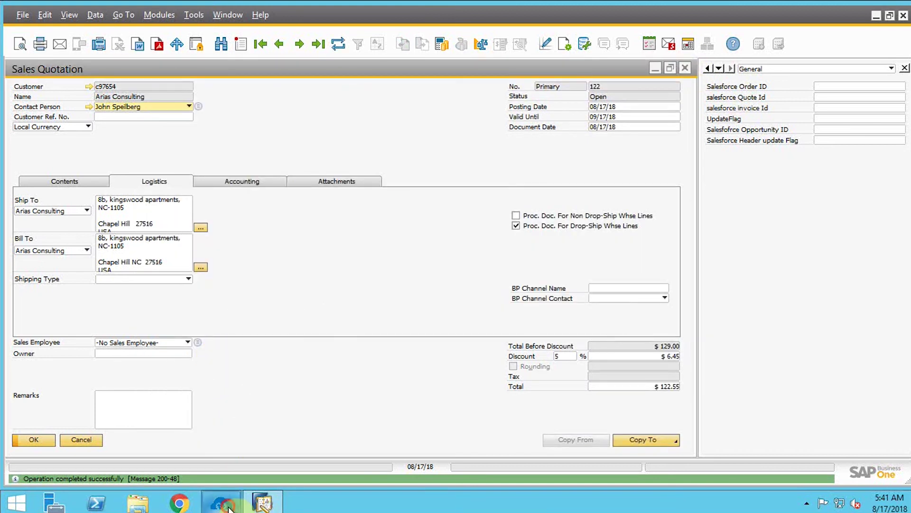
# Filter the Sync Panel by 'ord' and run the Order Add sync to Salesforce.
pyautogui.click(221, 503)
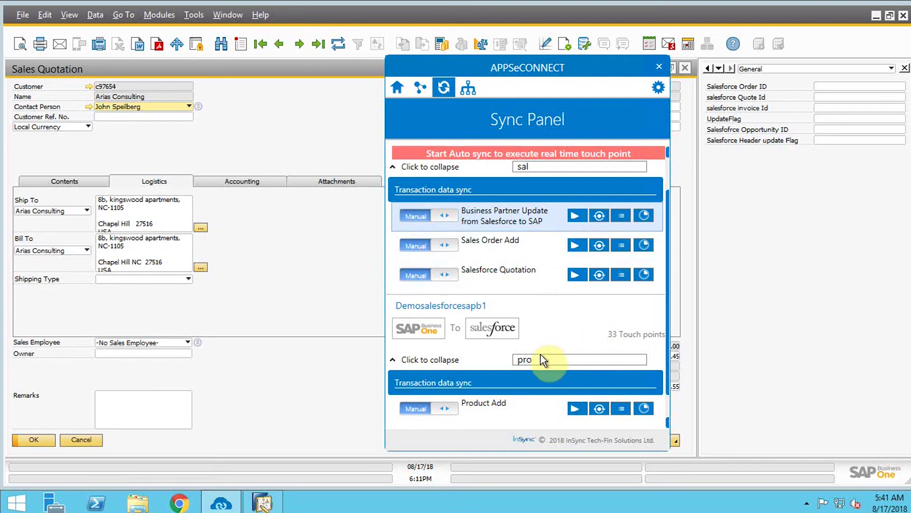
pyautogui.scroll(-1, 546, 358)
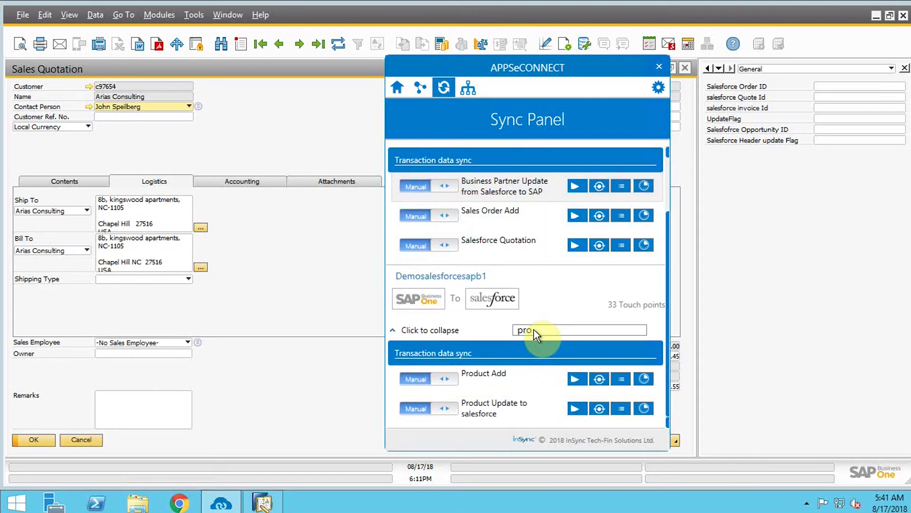
pyautogui.press('BackSpace')
pyautogui.press('BackSpace')
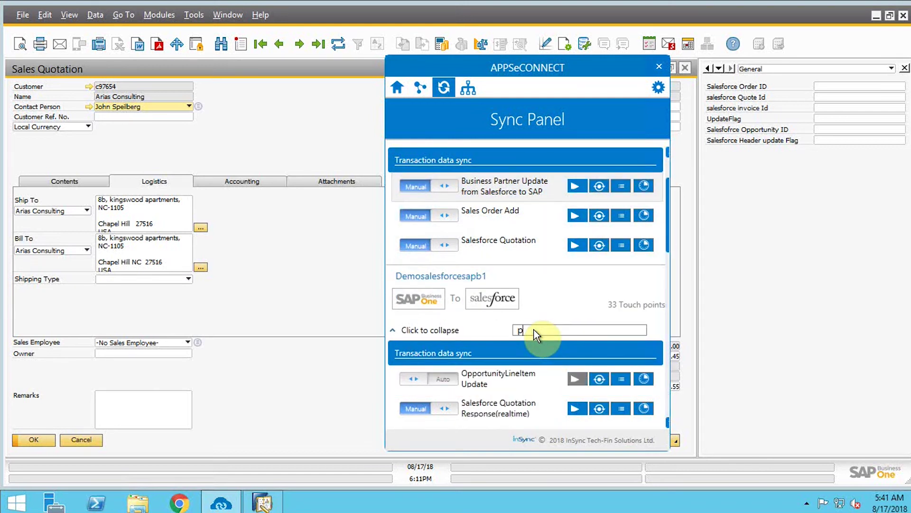
pyautogui.press('BackSpace')
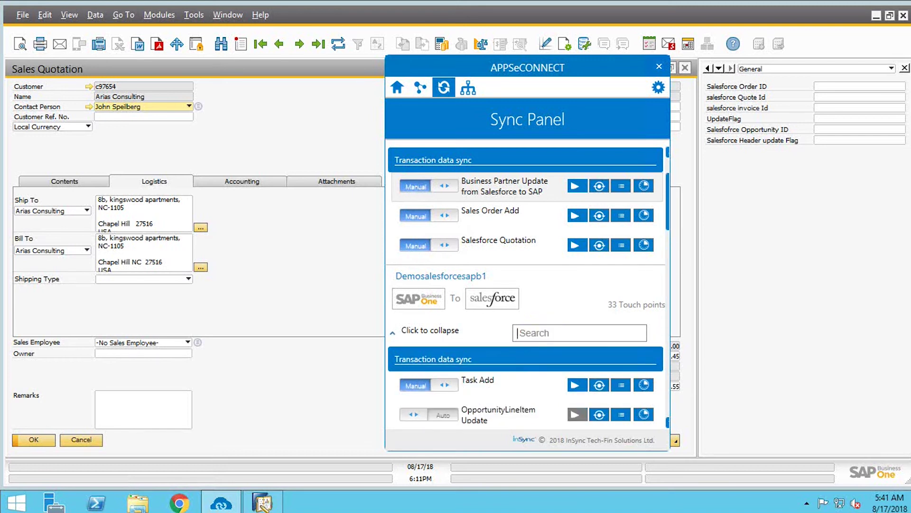
pyautogui.write('or')
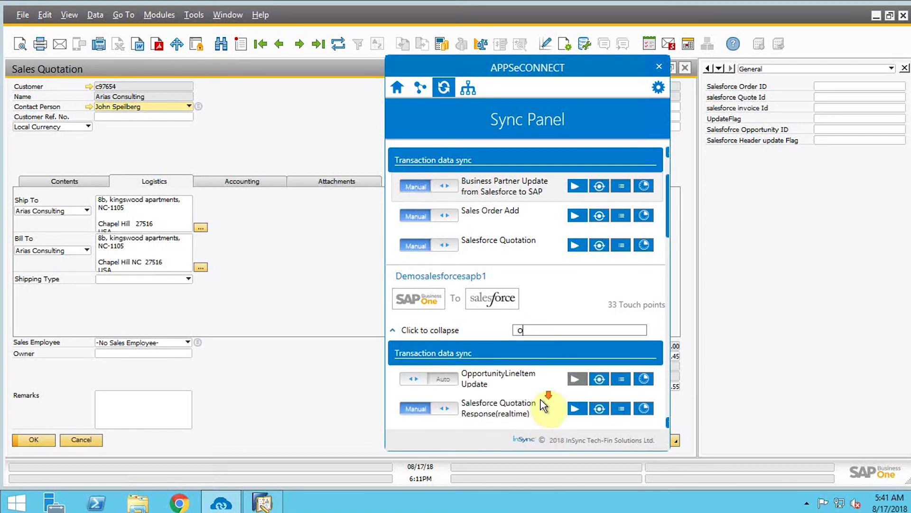
pyautogui.scroll(-2, 551, 394)
pyautogui.scroll(-2, 557, 411)
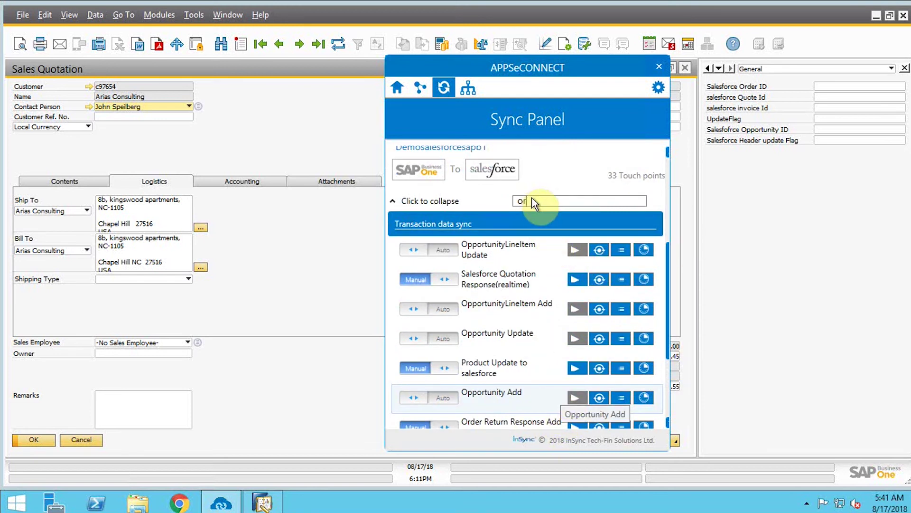
pyautogui.write('sales')
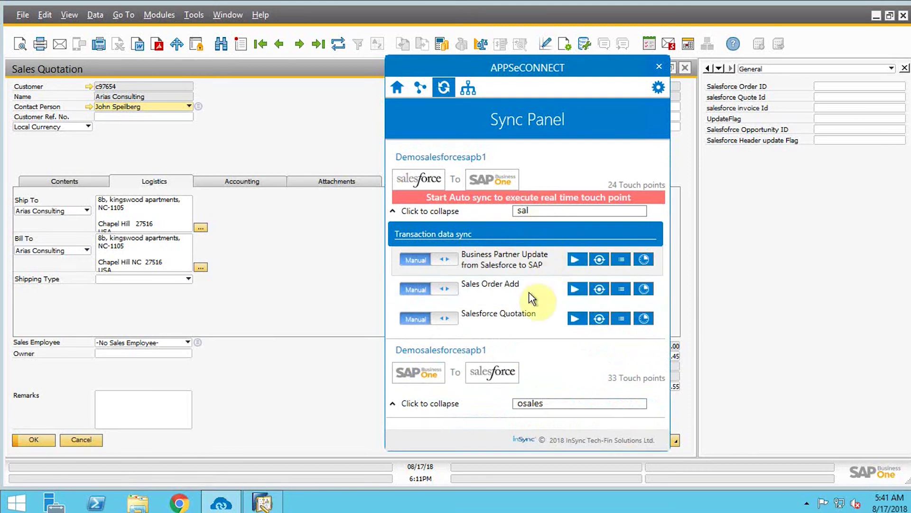
pyautogui.click(522, 403)
pyautogui.press('BackSpace')
pyautogui.scroll(-3, 591, 362)
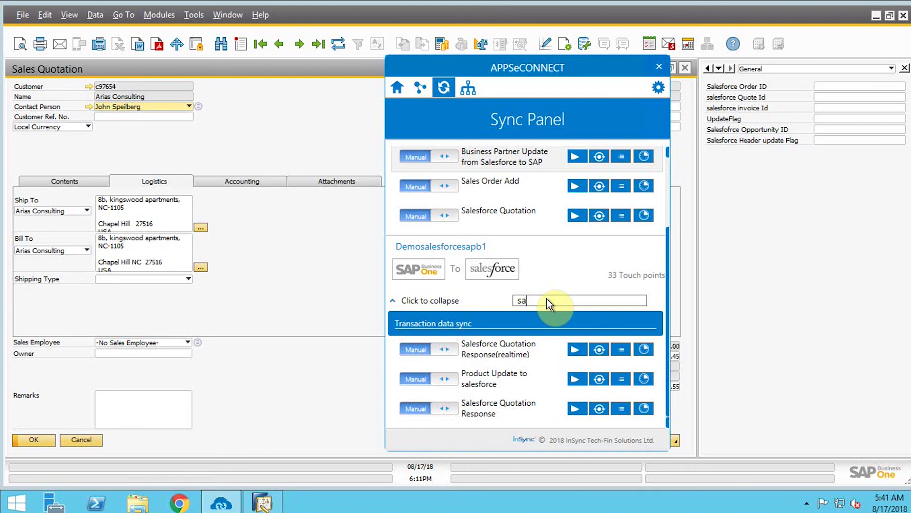
pyautogui.press('BackSpace')
pyautogui.press('BackSpace')
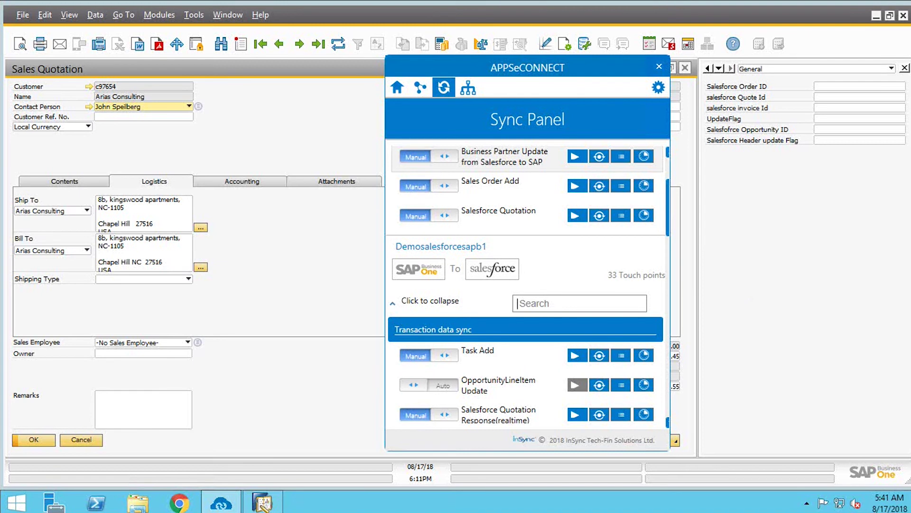
pyautogui.write('ord')
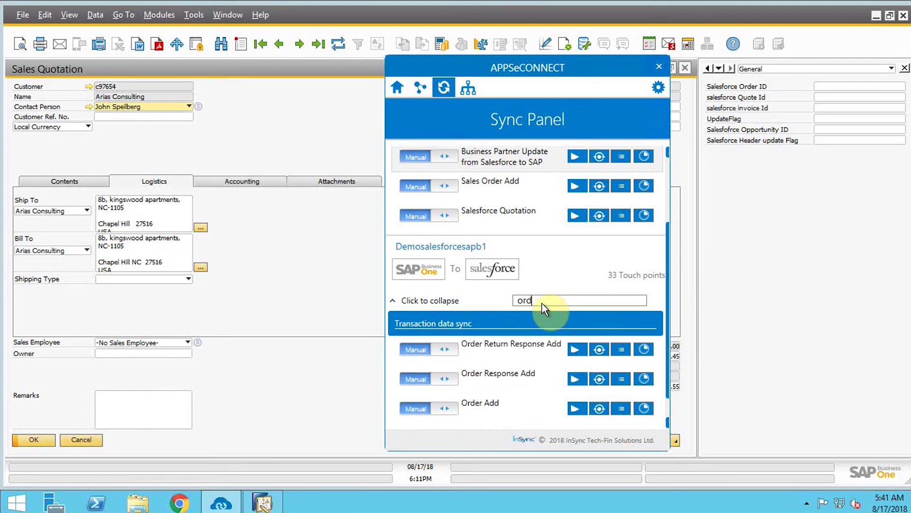
pyautogui.click(583, 409)
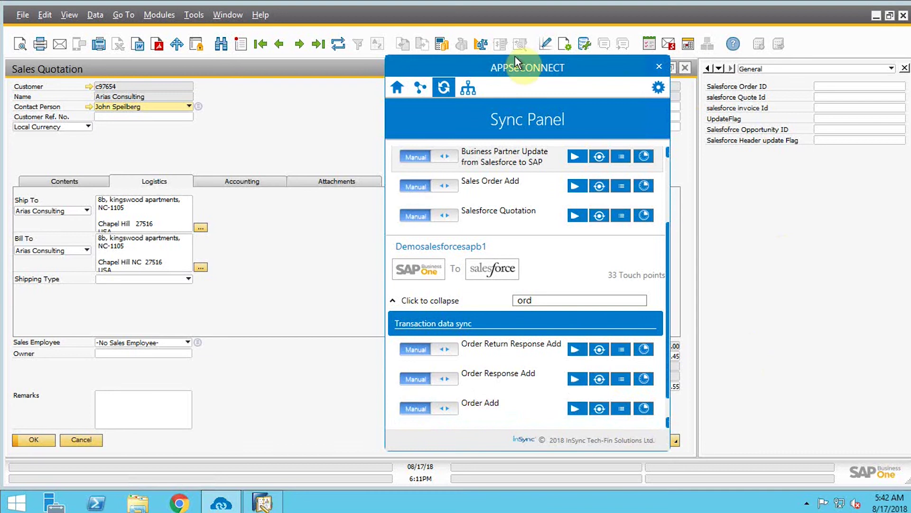
# Filter by 'order i', run Order Item Add, and minimize the remote session.
pyautogui.click(557, 300)
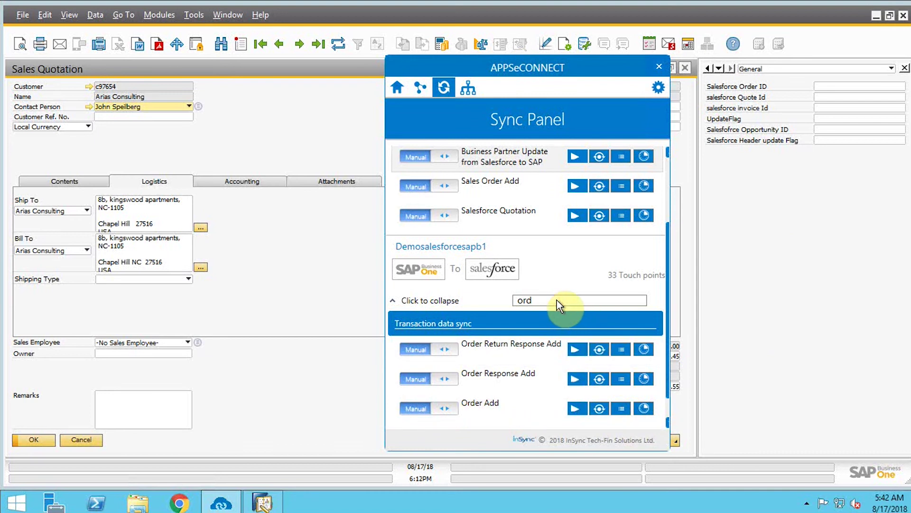
pyautogui.write('er i')
pyautogui.click(575, 408)
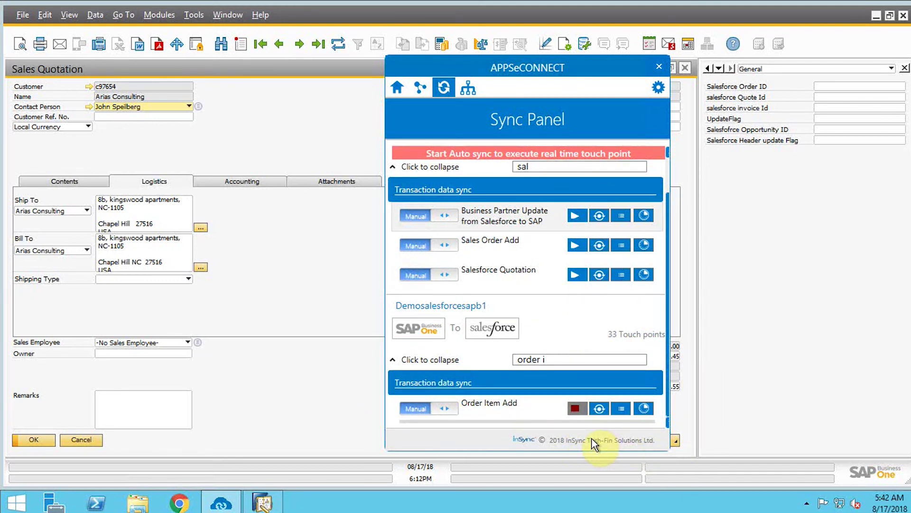
pyautogui.moveTo(458, 6)
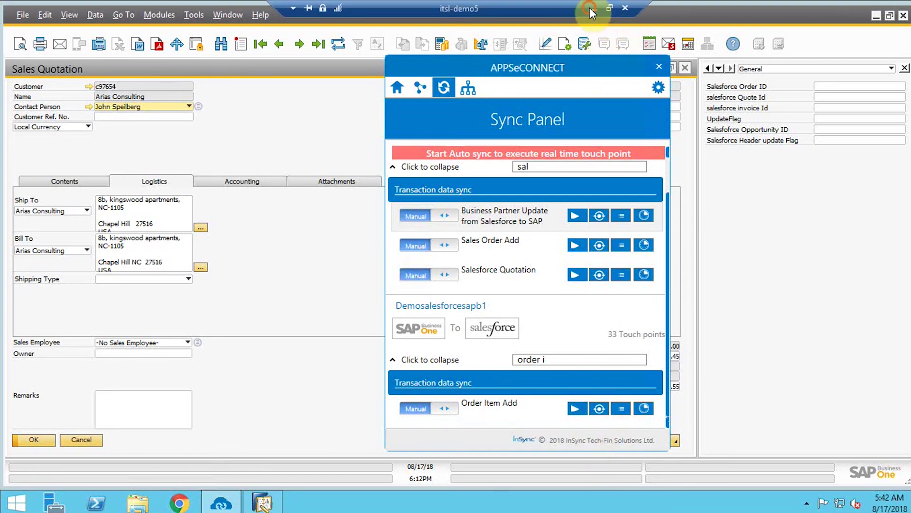
pyautogui.click(591, 9)
pyautogui.scroll(10, 509, 324)
# Verify that SAPOrder 21 for Arias Consulting shows $122.55 with a Rayban_watch item, then return to SAP.
pyautogui.click(819, 106)
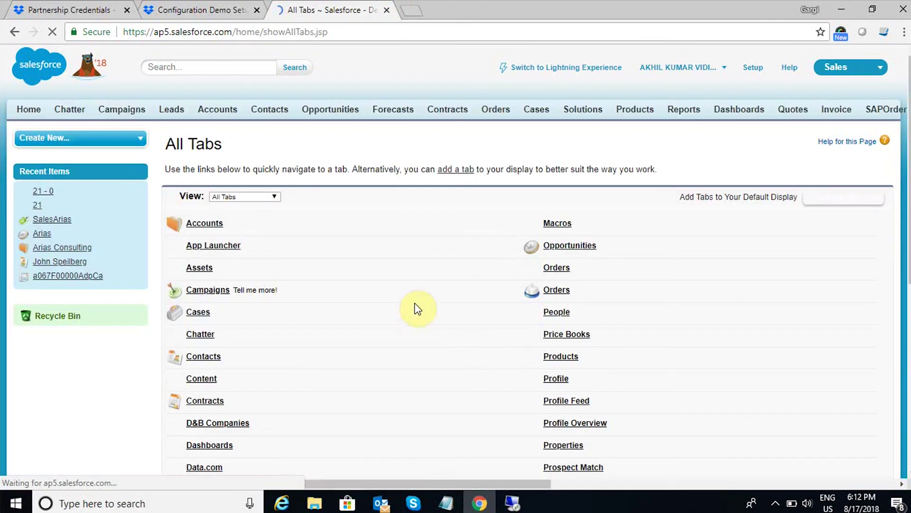
pyautogui.scroll(-5, 494, 361)
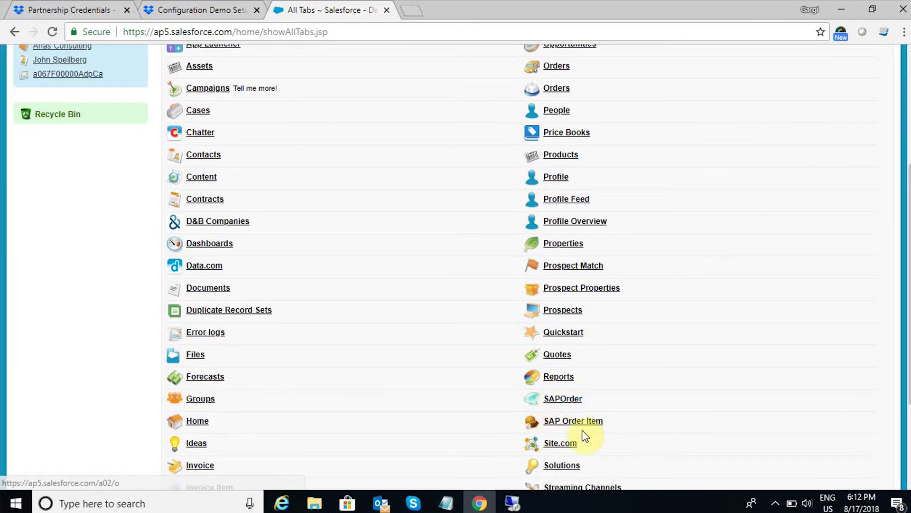
pyautogui.click(557, 399)
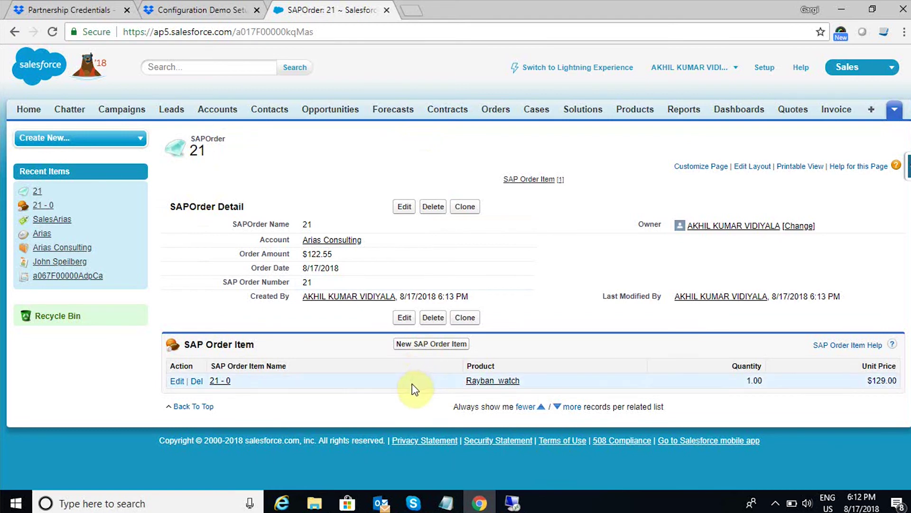
pyautogui.click(513, 503)
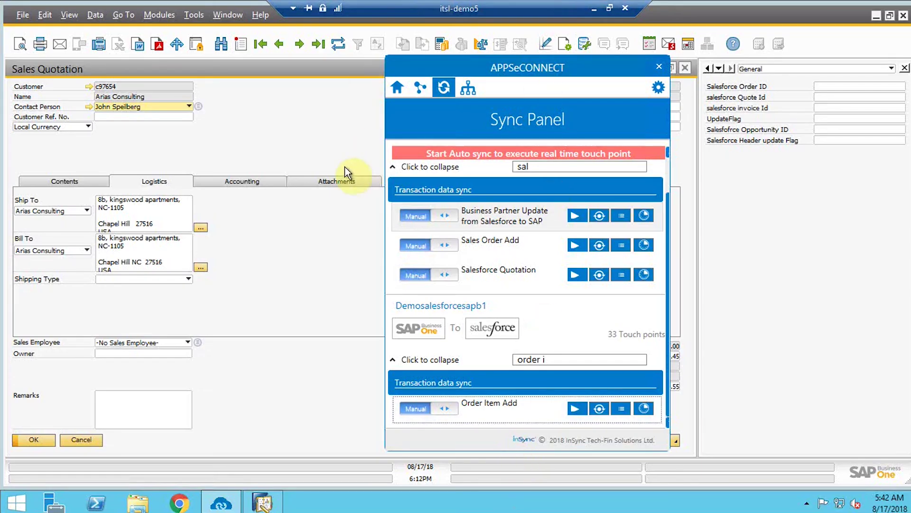
# Close the sales quotation and start a new goods receipt under Inventory Transactions.
pyautogui.click(314, 135)
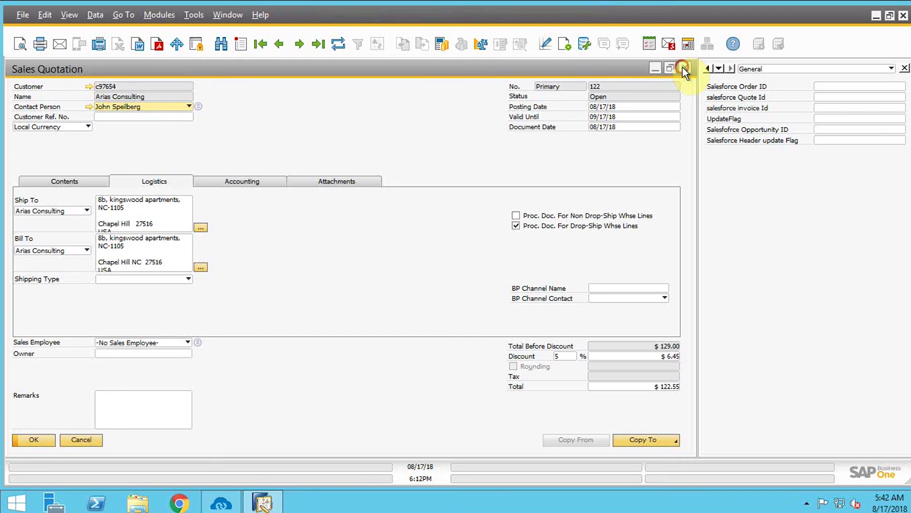
pyautogui.click(685, 70)
pyautogui.click(84, 123)
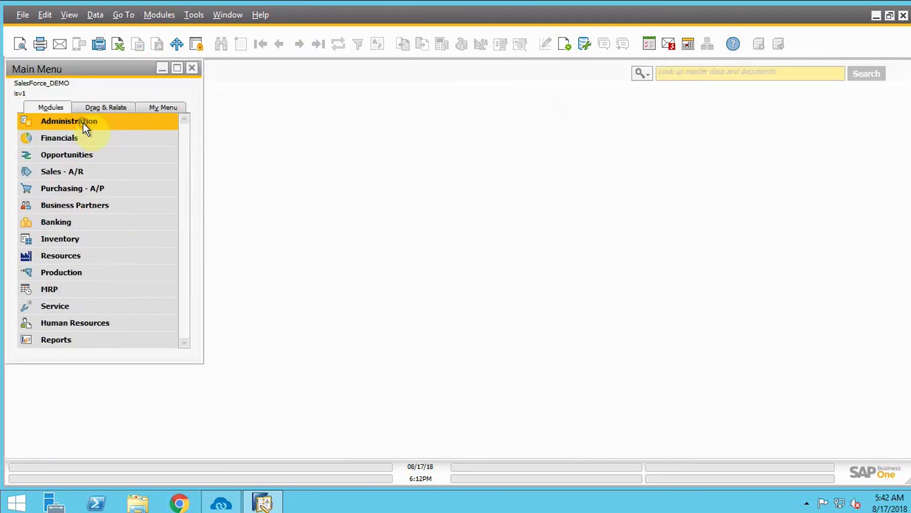
pyautogui.click(105, 240)
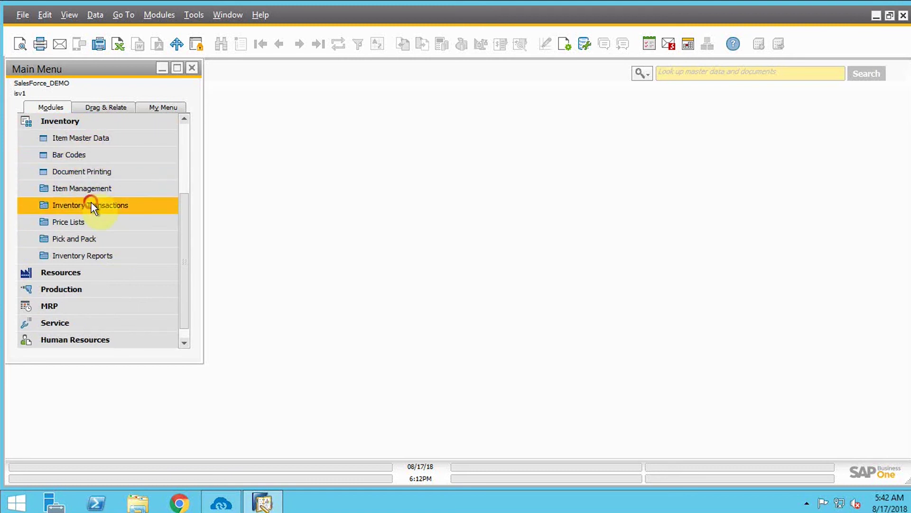
pyautogui.click(92, 205)
pyautogui.click(93, 139)
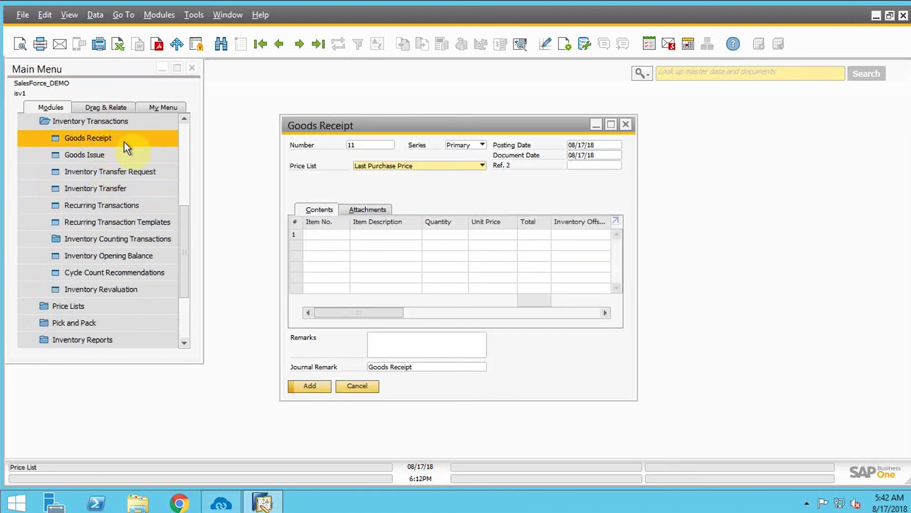
# Set the goods receipt to Price List 01 with item165 Rayban_watch on row 1.
pyautogui.click(385, 167)
pyautogui.click(382, 179)
pyautogui.click(347, 235)
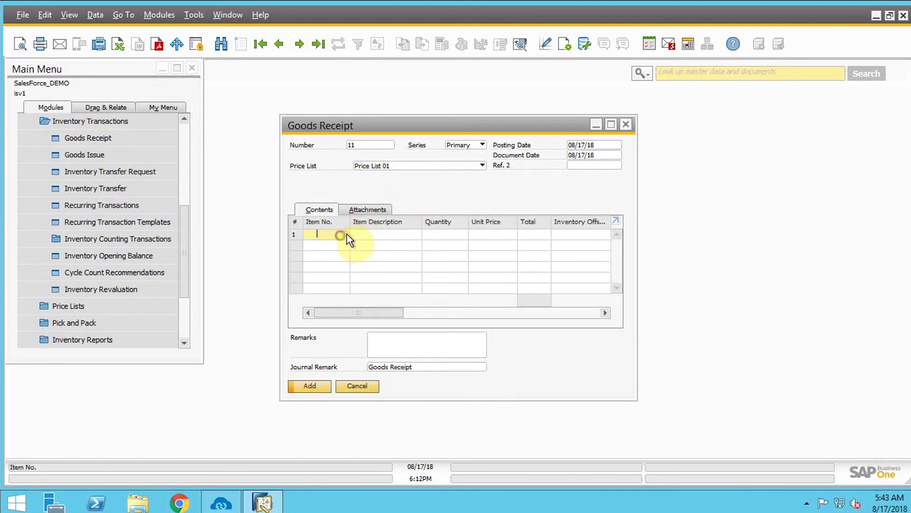
pyautogui.click(345, 234)
pyautogui.write('item165')
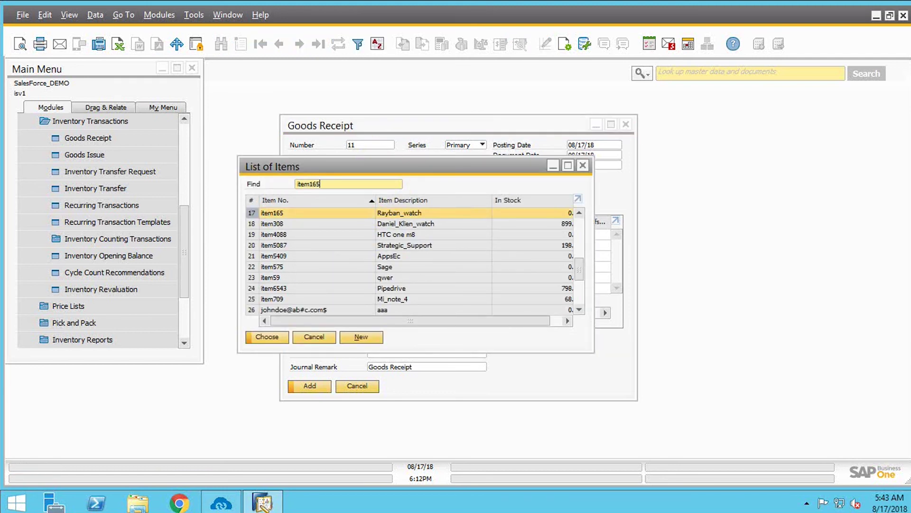
pyautogui.click(273, 338)
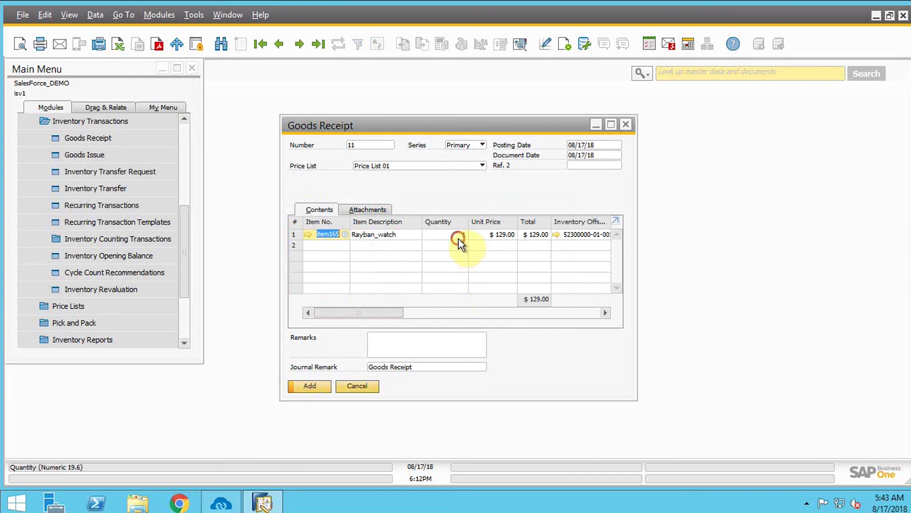
# Enter quantity 500, add the goods receipt, and close the blank follow-up form.
pyautogui.click(459, 237)
pyautogui.write('500')
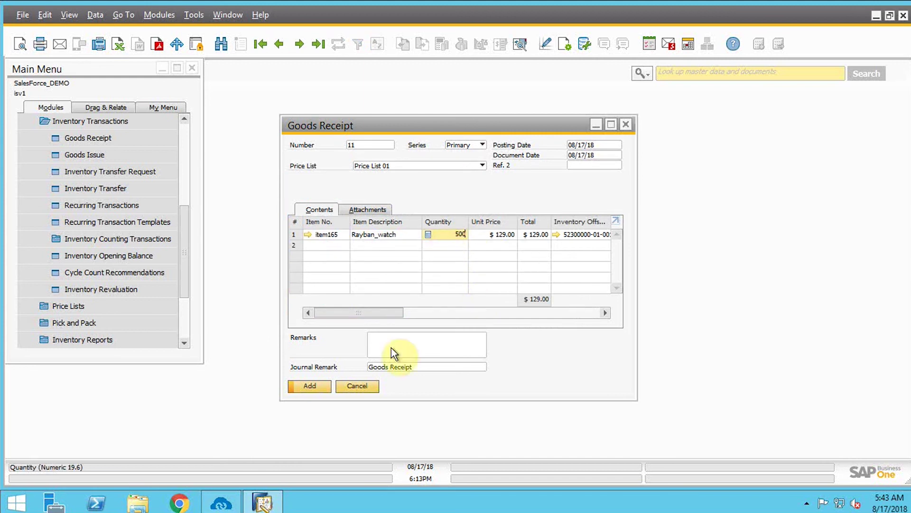
pyautogui.click(311, 386)
pyautogui.click(322, 265)
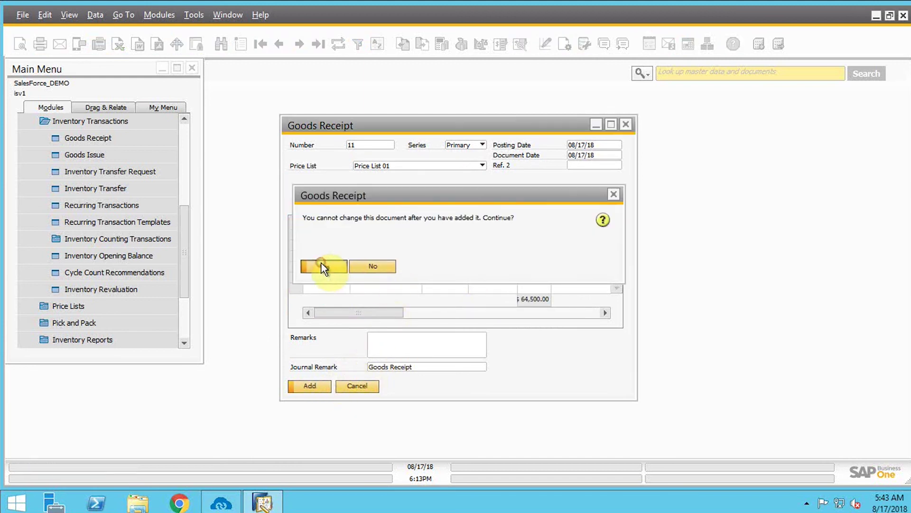
pyautogui.click(354, 387)
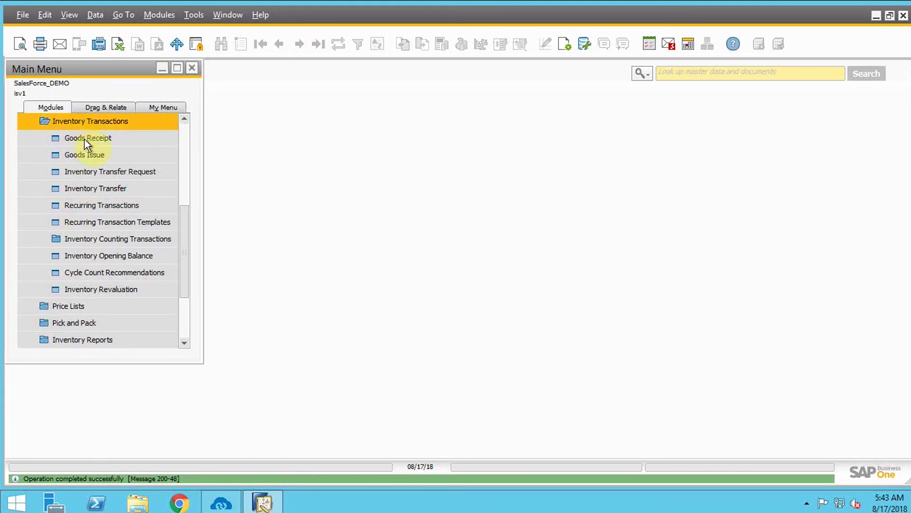
# Open Arias Consulting's Sales Order 21 from the Sales - A/R module.
pyautogui.click(89, 120)
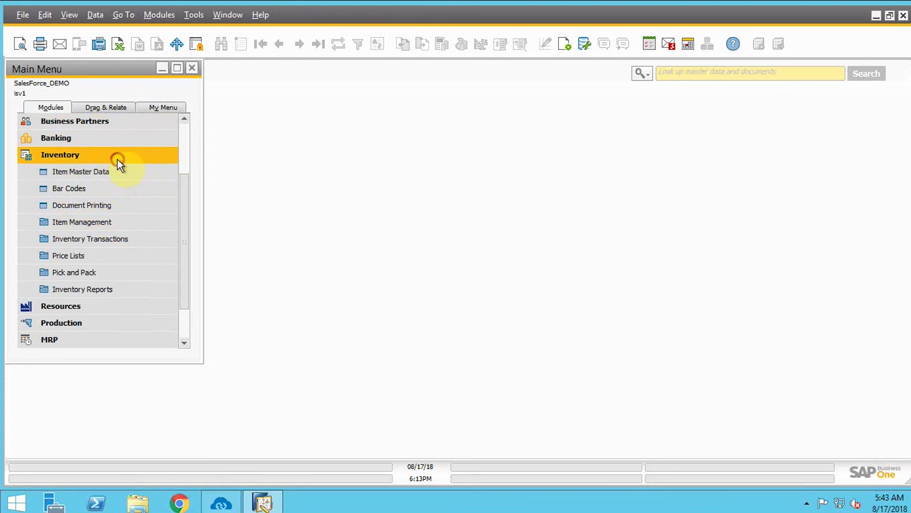
pyautogui.click(118, 159)
pyautogui.click(84, 177)
pyautogui.click(84, 172)
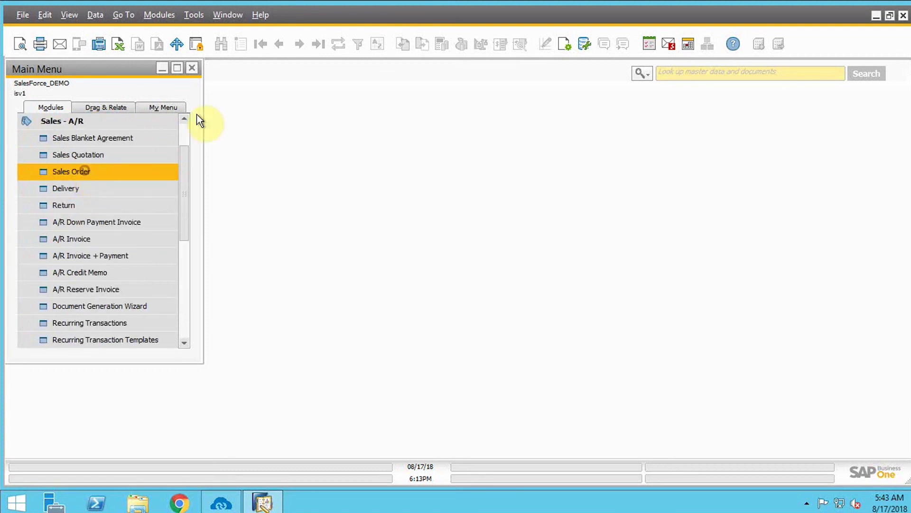
pyautogui.click(318, 43)
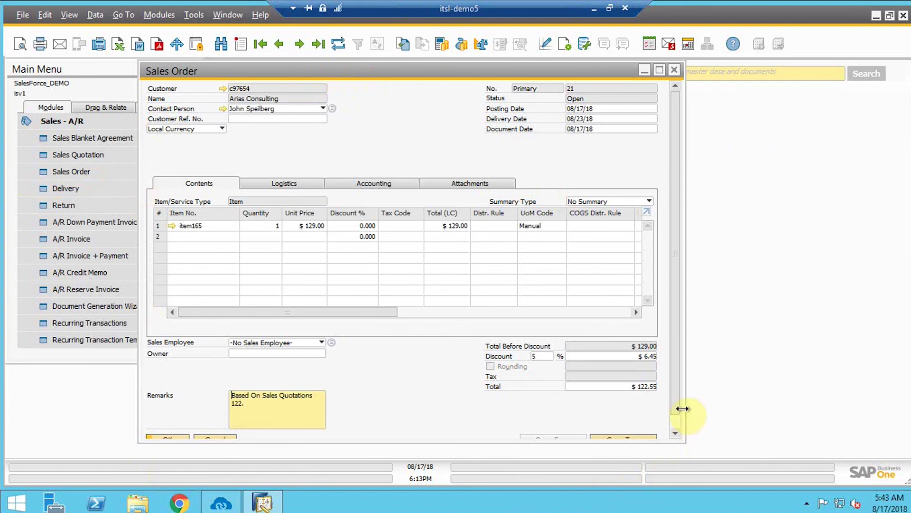
# Copy the sales order to an A/R invoice and apply tax code a to row 1.
pyautogui.click(675, 433)
pyautogui.click(627, 431)
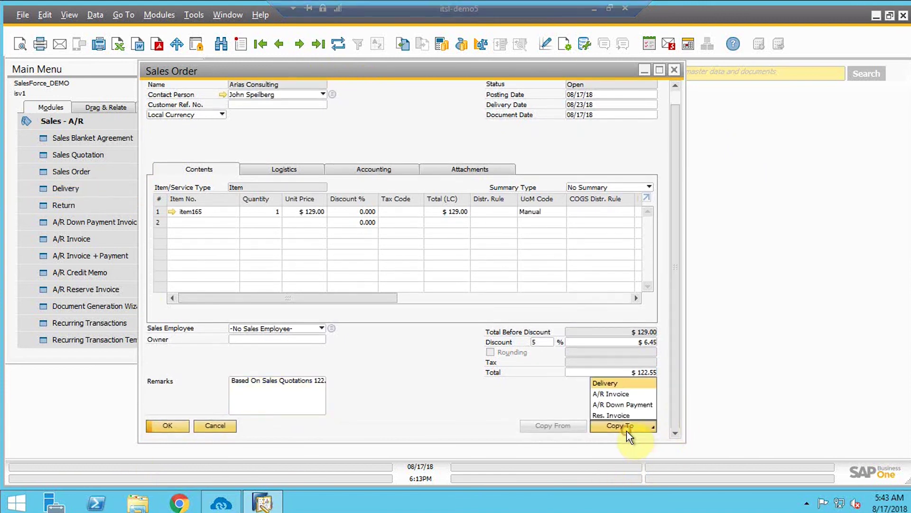
pyautogui.click(615, 396)
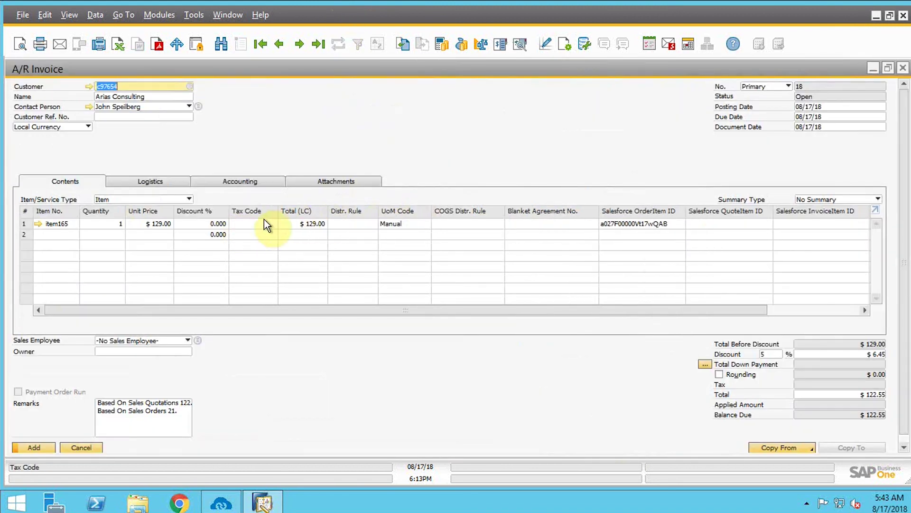
pyautogui.click(266, 222)
pyautogui.click(272, 222)
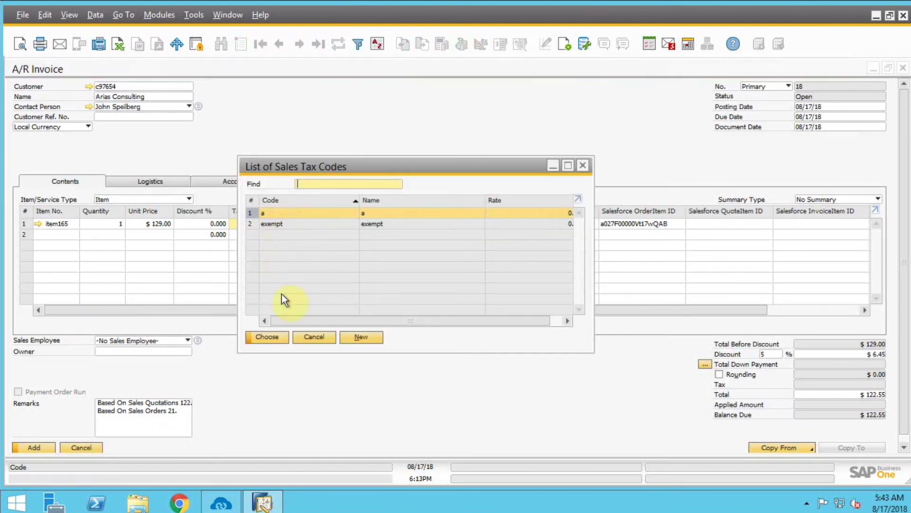
pyautogui.click(277, 337)
# Add the A/R invoice, confirm it, and close the new blank invoice form.
pyautogui.click(40, 447)
pyautogui.click(325, 267)
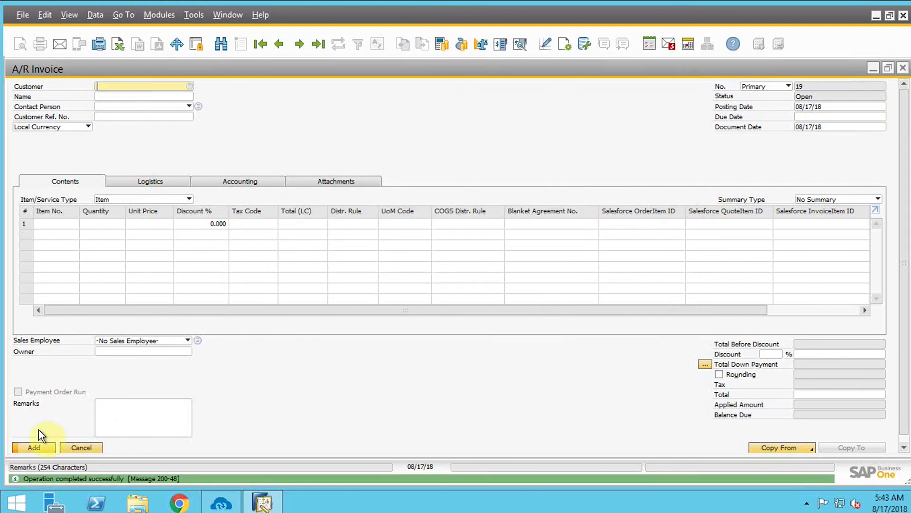
pyautogui.click(82, 447)
pyautogui.click(222, 503)
# Filter SAP-to-Salesforce touch points by 'invoi', run Invoice Add, then return to Salesforce.
pyautogui.click(473, 397)
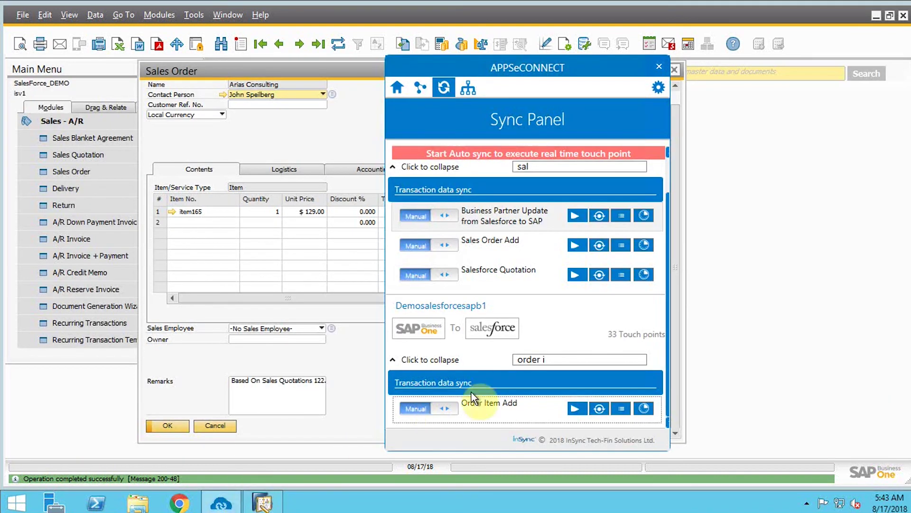
pyautogui.click(552, 359)
pyautogui.press('BackSpace')
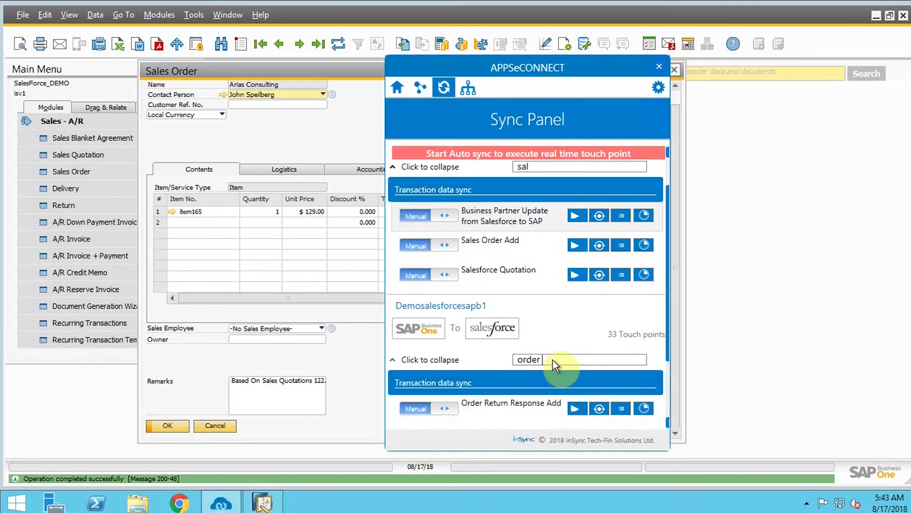
pyautogui.press('BackSpace')
pyautogui.press('BackSpace')
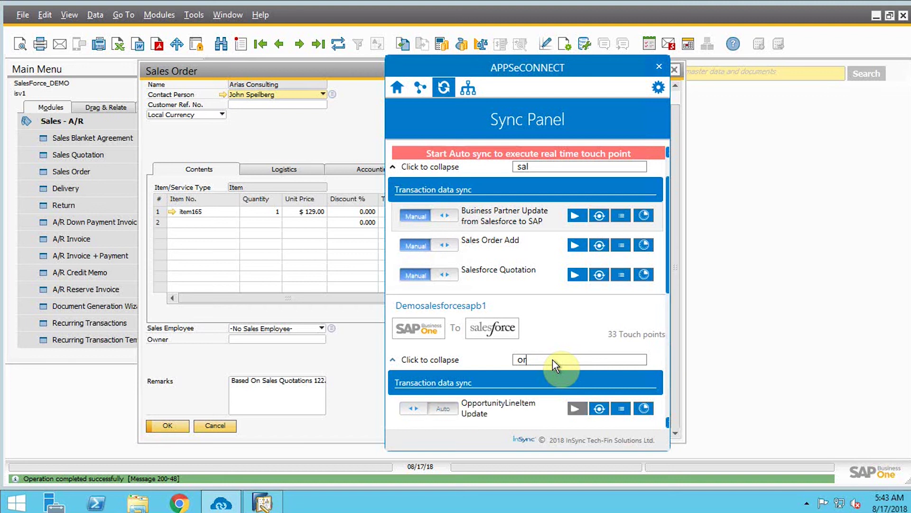
pyautogui.press('BackSpace')
pyautogui.press('BackSpace')
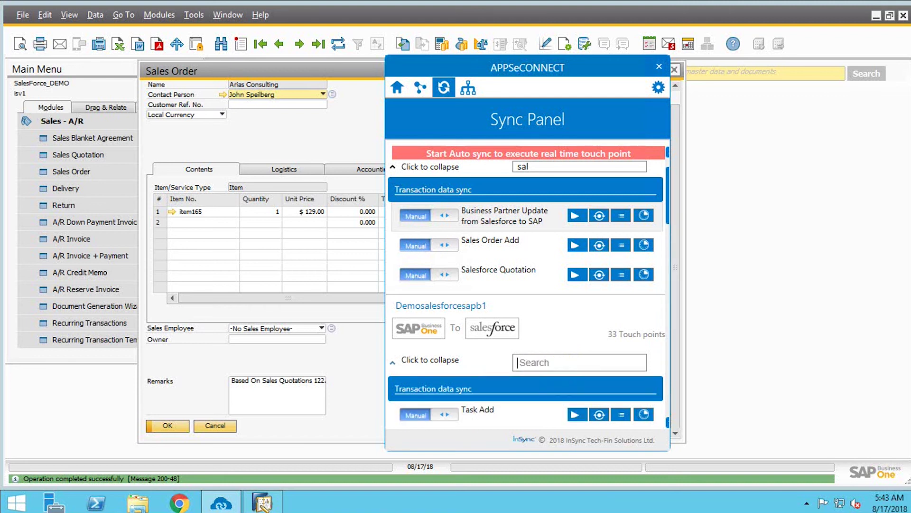
pyautogui.write('in')
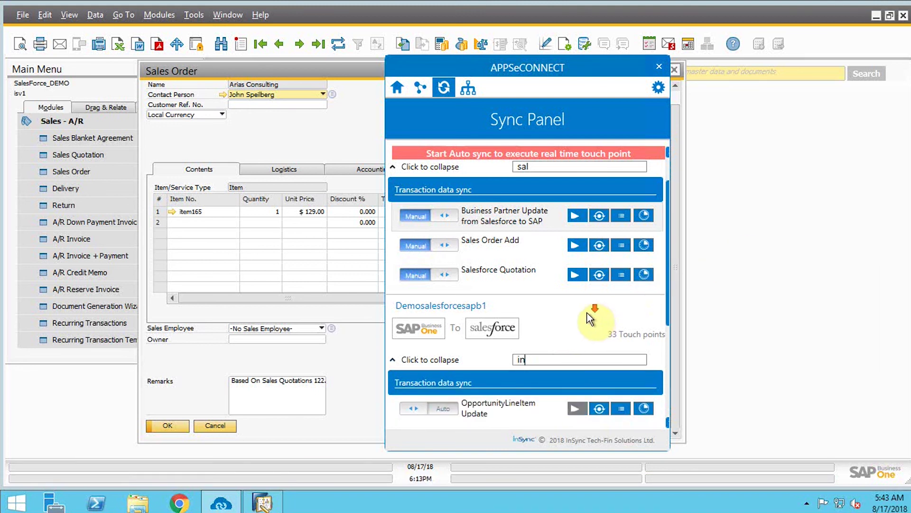
pyautogui.scroll(-2, 590, 317)
pyautogui.scroll(-1, 590, 317)
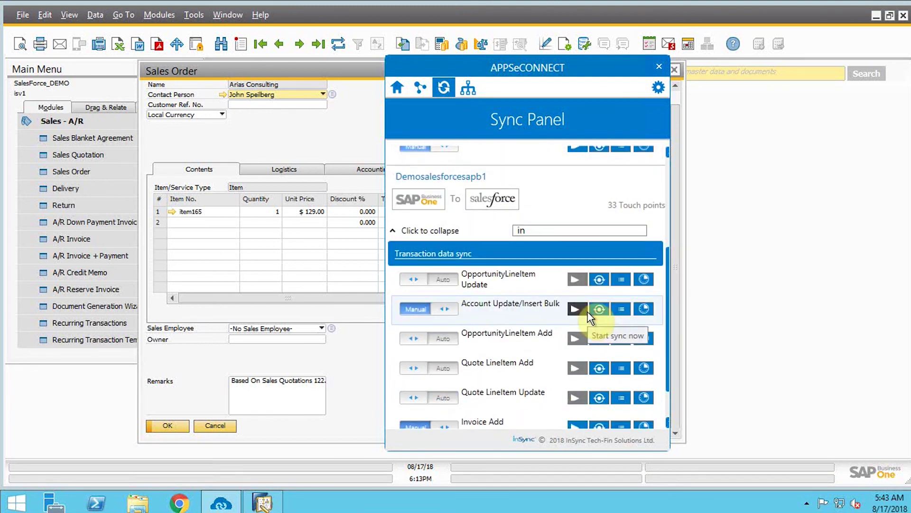
pyautogui.write('voi')
pyautogui.click(577, 380)
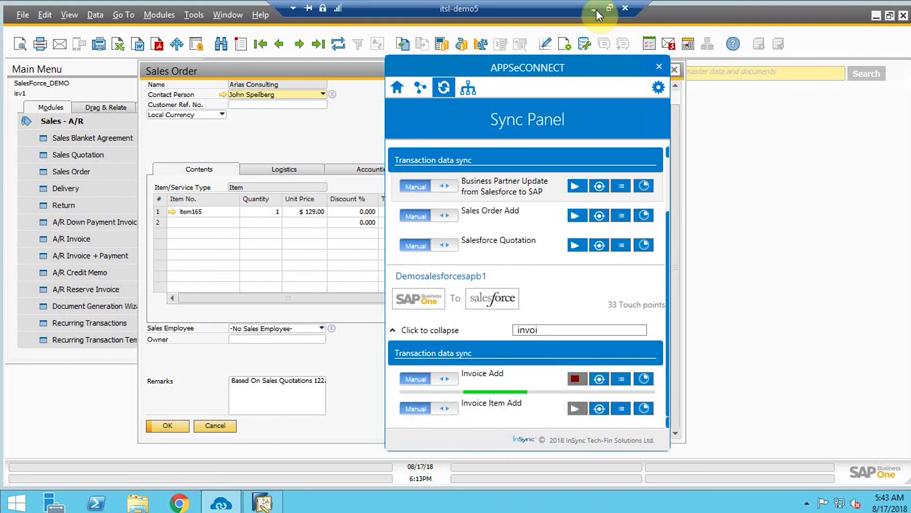
pyautogui.click(597, 9)
# Run the Invoice Item Add sync in APPSeCONNECT to push invoice items to Salesforce.
pyautogui.click(871, 109)
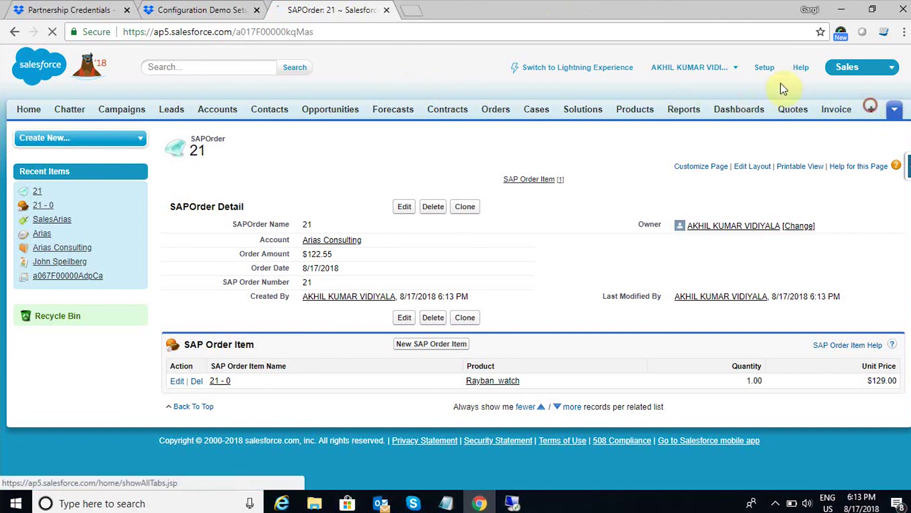
pyautogui.scroll(-5, 527, 361)
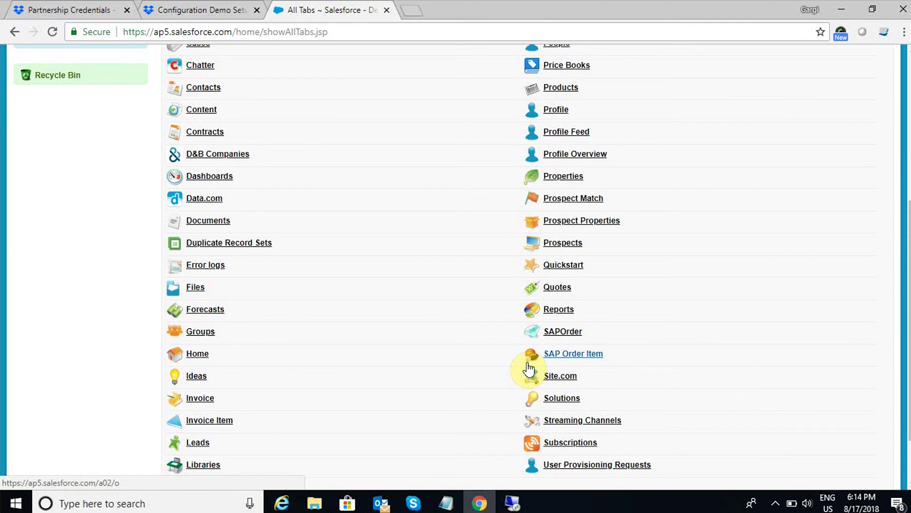
pyautogui.scroll(-3, 528, 368)
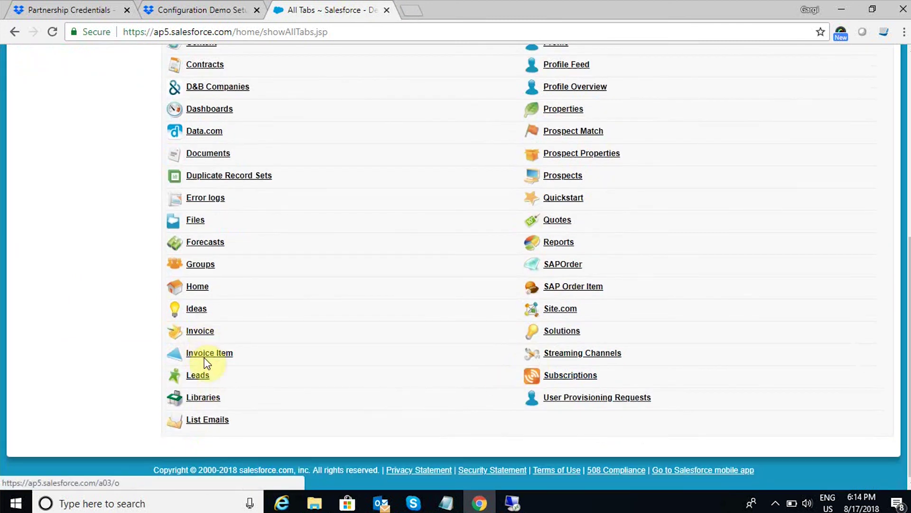
pyautogui.click(525, 508)
pyautogui.click(575, 408)
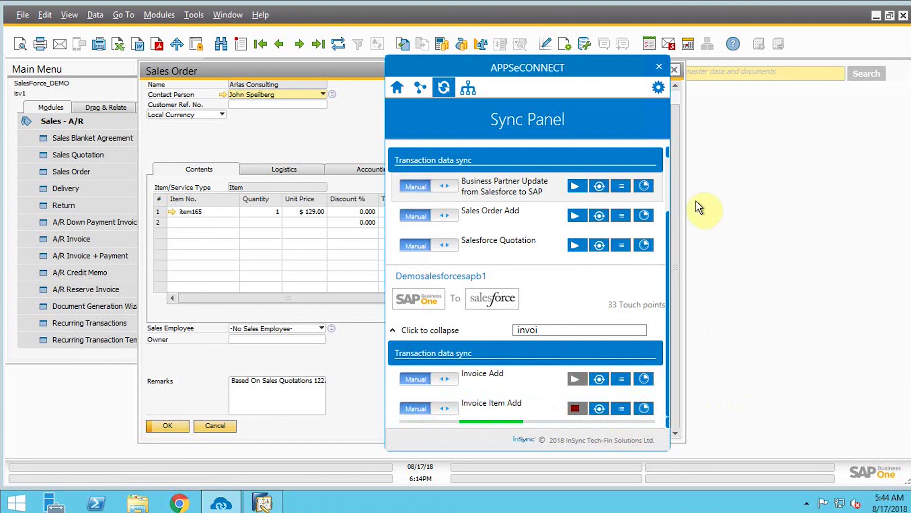
# Open invoice 18 for Arias Consulting from the Invoice tab's recent invoices.
pyautogui.moveTo(562, 7)
pyautogui.click(595, 8)
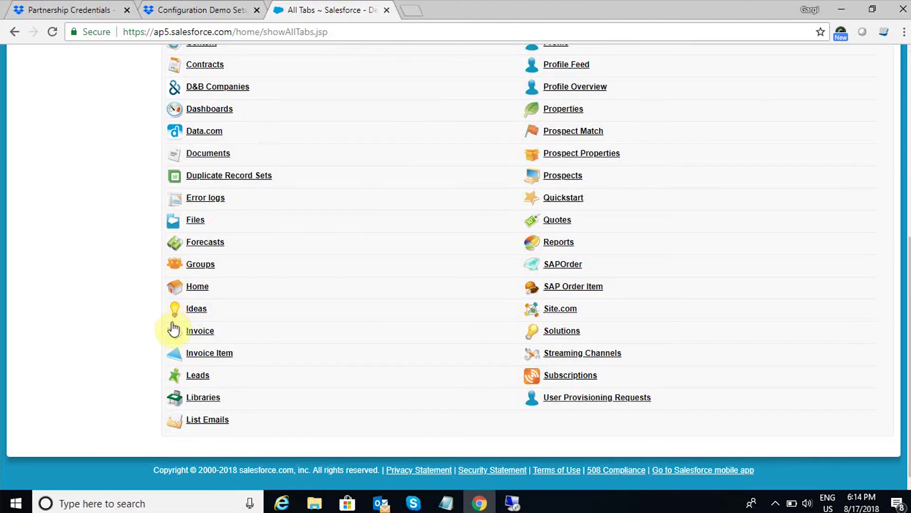
pyautogui.click(198, 332)
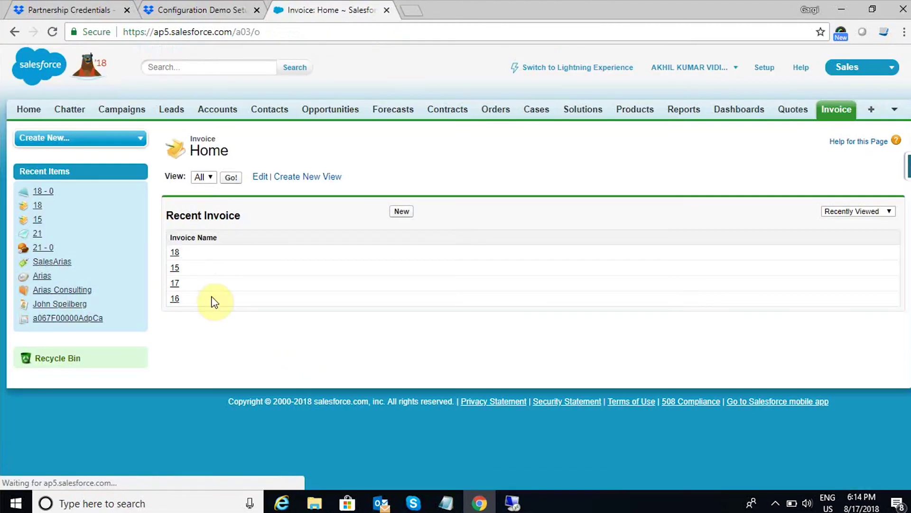
pyautogui.click(174, 253)
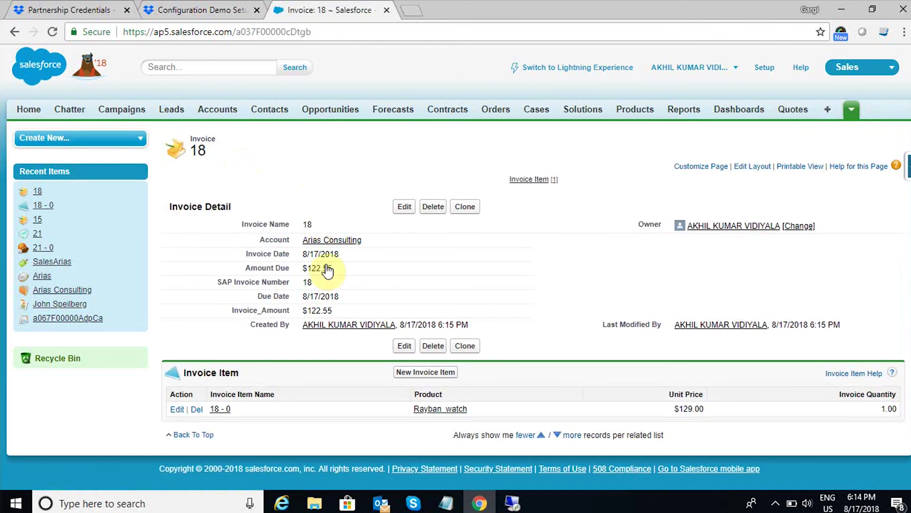